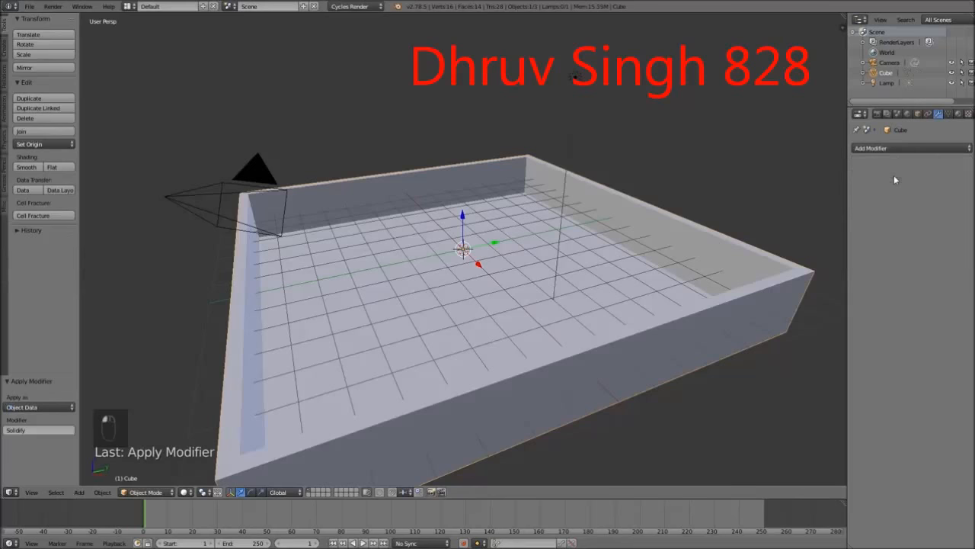
# Step: Add a mesh circle at the centre of the tray and rotate it 90 degrees about the X axis
pyautogui.scroll(-3, 544, 191)
pyautogui.moveTo(581, 196); pyautogui.dragTo(518, 189, button='middle')
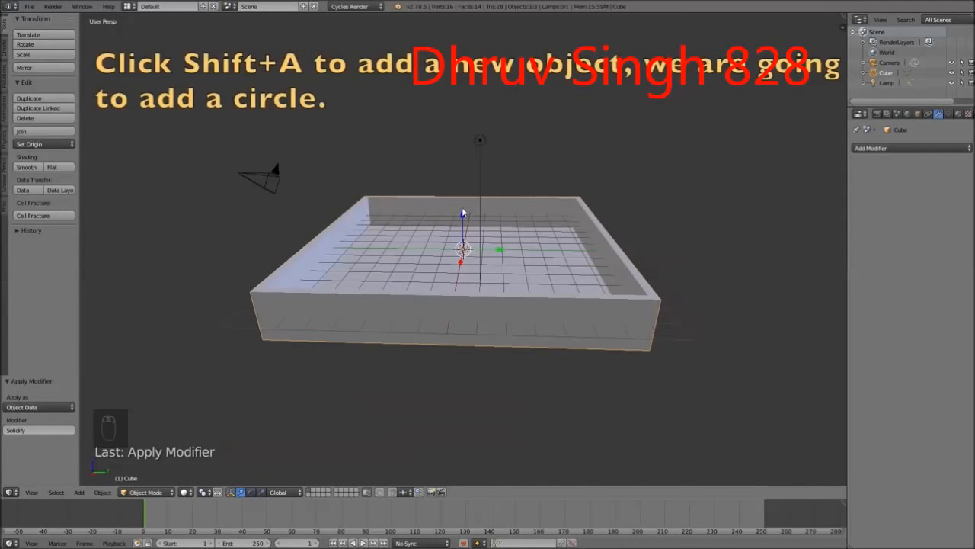
pyautogui.hotkey('shift', 'a')
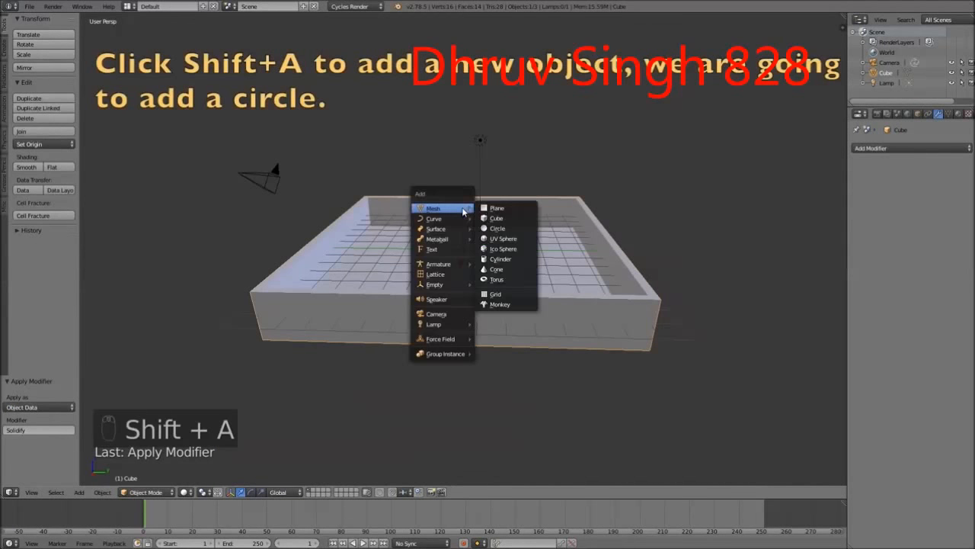
pyautogui.click(509, 229)
pyautogui.scroll(2, 523, 219)
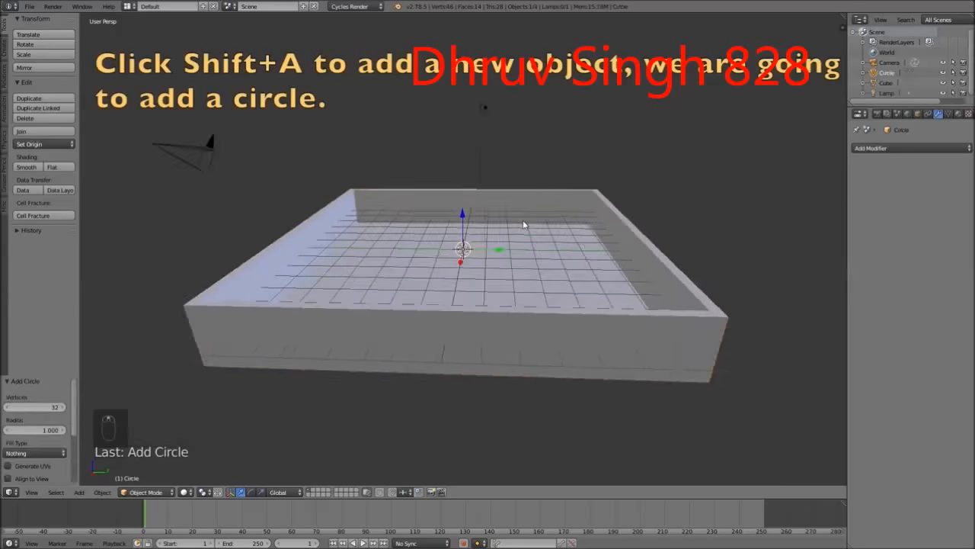
pyautogui.write('rx90')
pyautogui.press('Return')
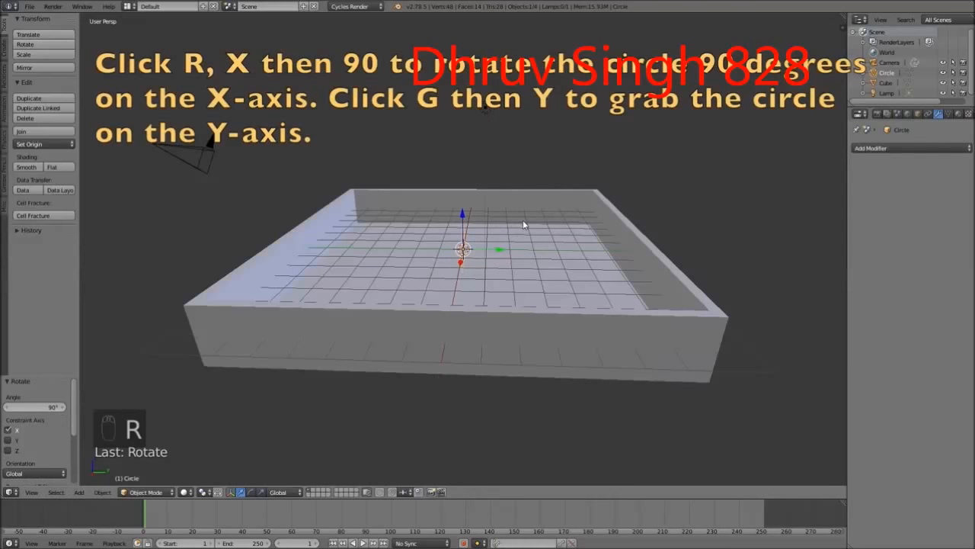
# Step: Move the circle about -6.88 units along Y to the tray's edge and raise it about 4 units along Z
pyautogui.press('g')
pyautogui.press('y')
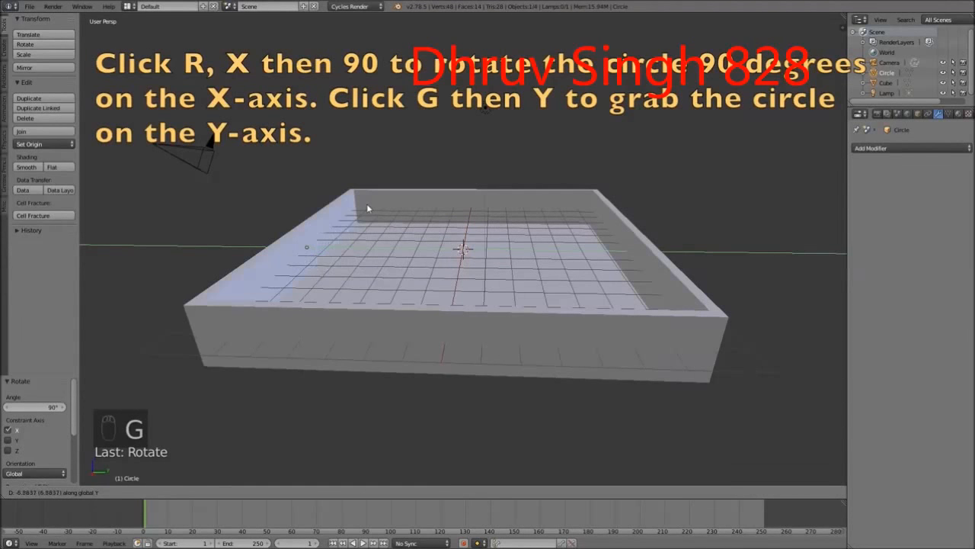
pyautogui.click(366, 203)
pyautogui.press('g')
pyautogui.press('z')
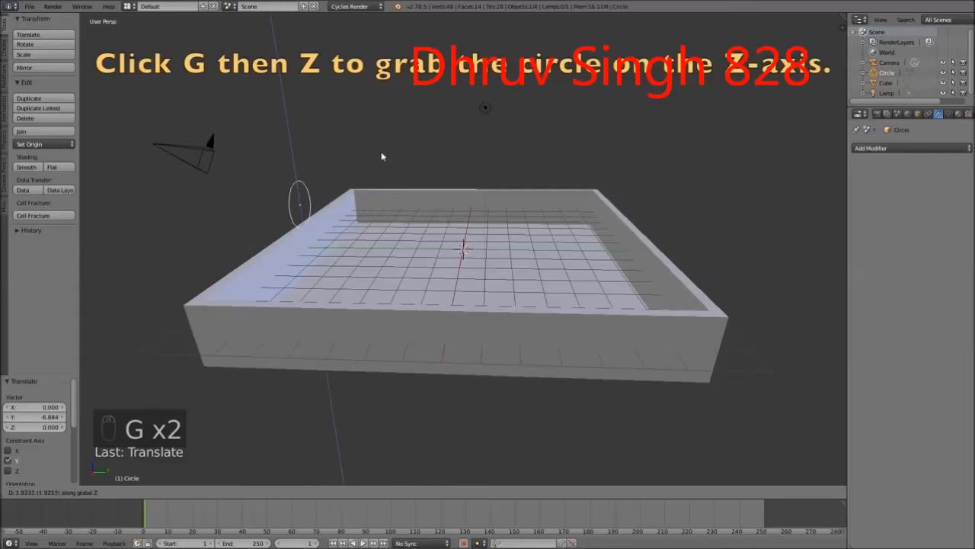
pyautogui.click(394, 113)
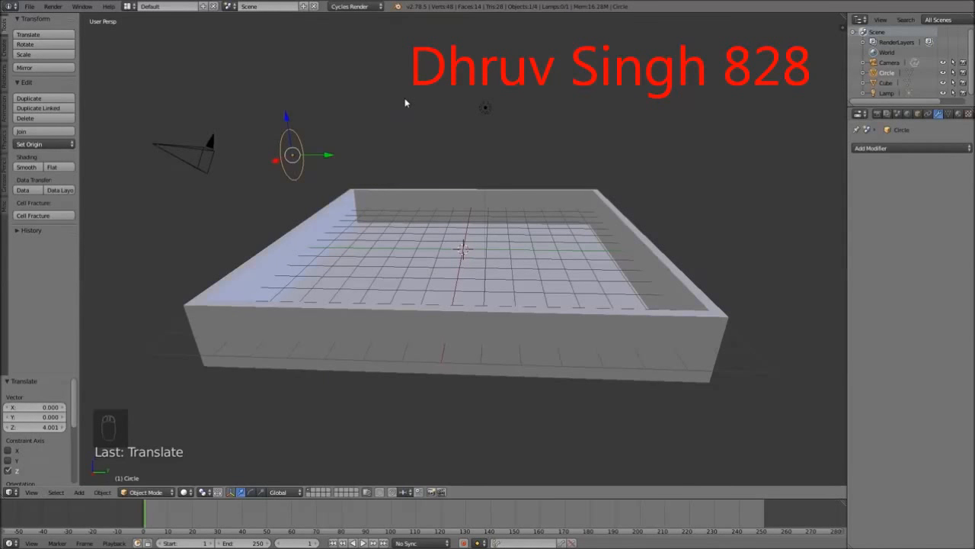
# Step: Scale the circle down to about 0.845 and fill it with a face
pyautogui.press('s')
pyautogui.click(398, 91)
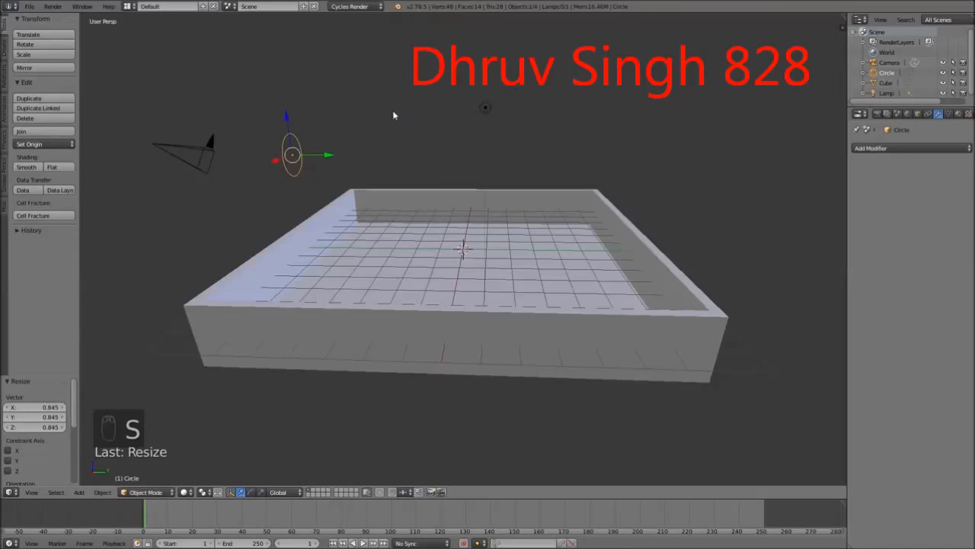
pyautogui.press('Tab')
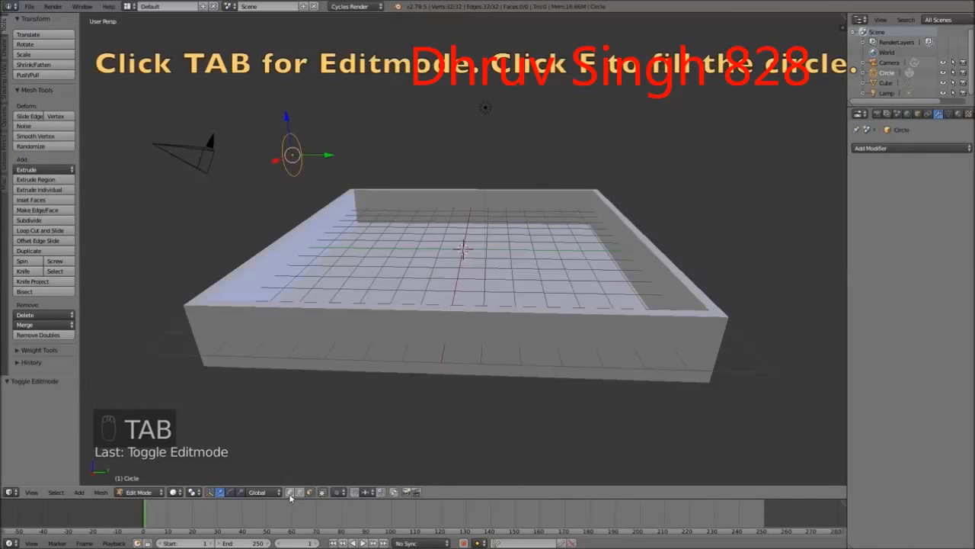
pyautogui.press('f')
pyautogui.press('Tab')
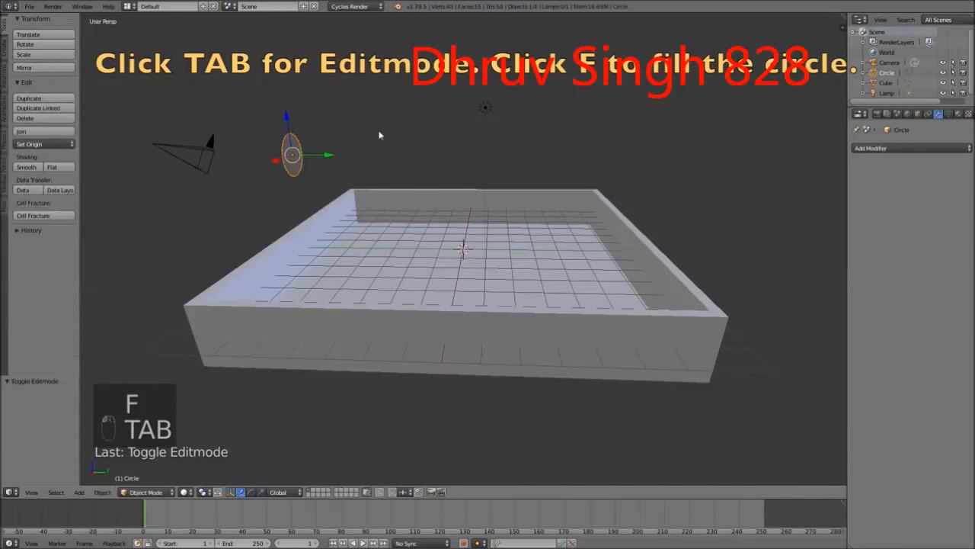
# Step: Add a mesh cube at the centre of the tray and scale it up uniformly by about 7.45
pyautogui.scroll(-3, 450, 153)
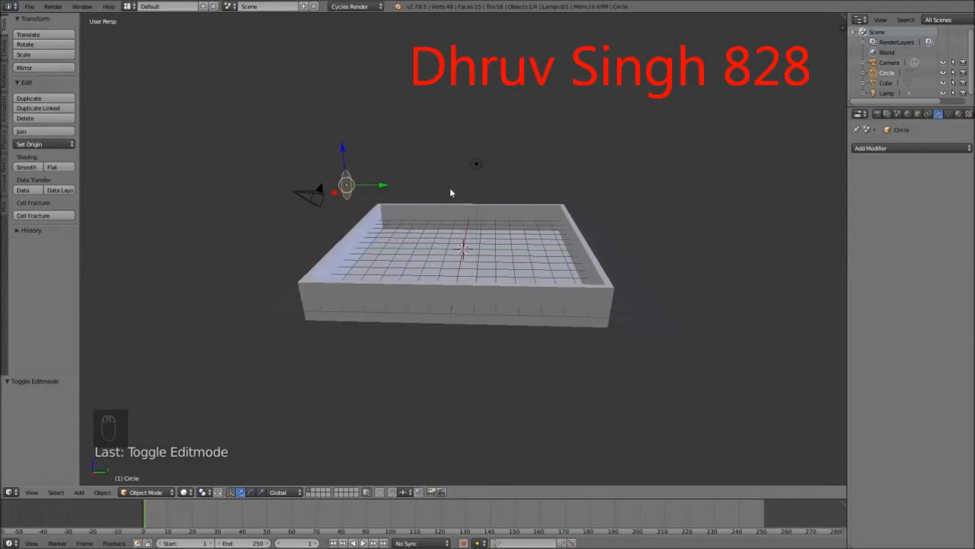
pyautogui.hotkey('shift', 'a')
pyautogui.moveTo(449, 189)
pyautogui.click(489, 203)
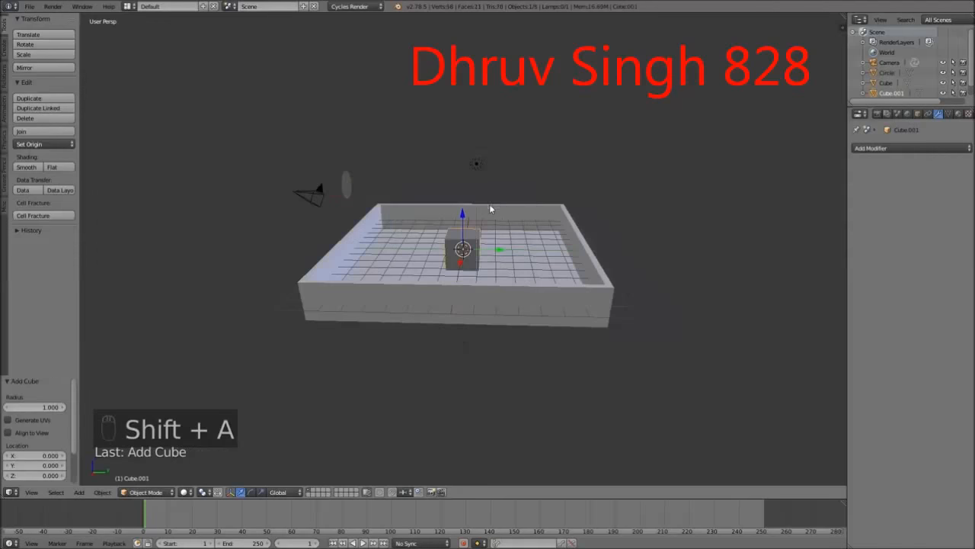
pyautogui.press('s')
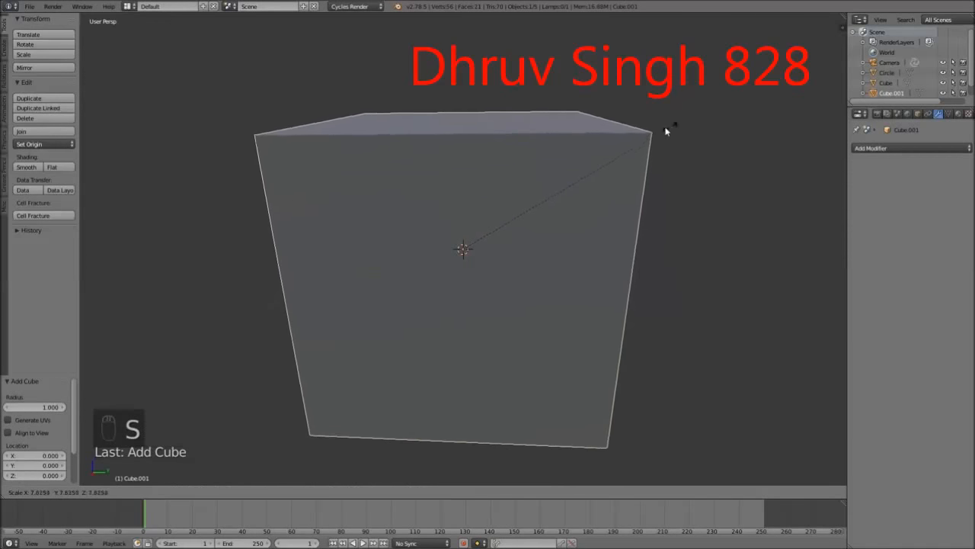
pyautogui.click(660, 141)
# Step: Raise the large cube about 2.87 units along Z and scale its height by about 0.714 so it encloses the tray and circle
pyautogui.press('g')
pyautogui.press('z')
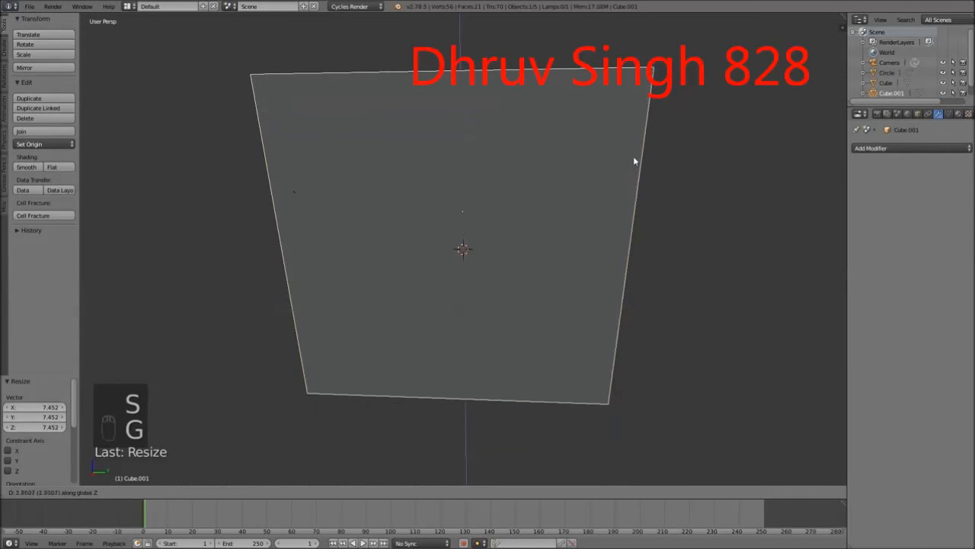
pyautogui.click(633, 157)
pyautogui.press('s')
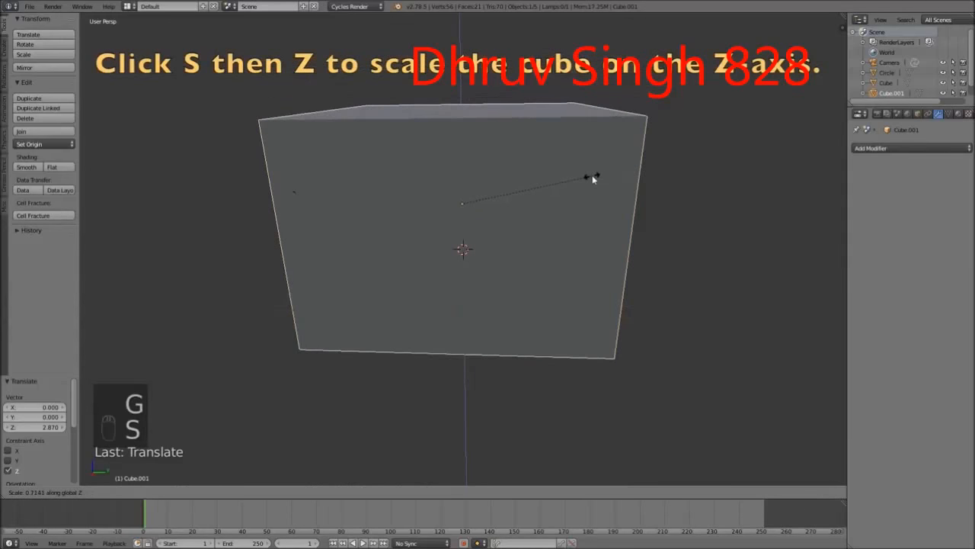
pyautogui.click(592, 178)
pyautogui.press('z')
pyautogui.moveTo(593, 198)
pyautogui.mouseDown(button='middle')
pyautogui.moveTo(631, 190)
pyautogui.moveTo(615, 196)
pyautogui.mouseUp(button='middle')
pyautogui.press('z')
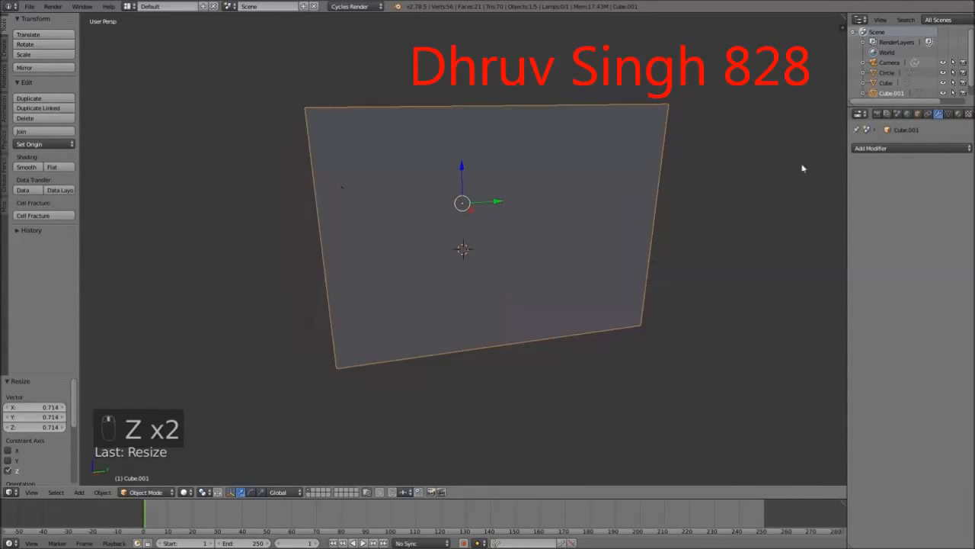
# Step: Set the enclosing cube's maximum draw type to Wire
pyautogui.click(917, 112)
pyautogui.click(882, 440)
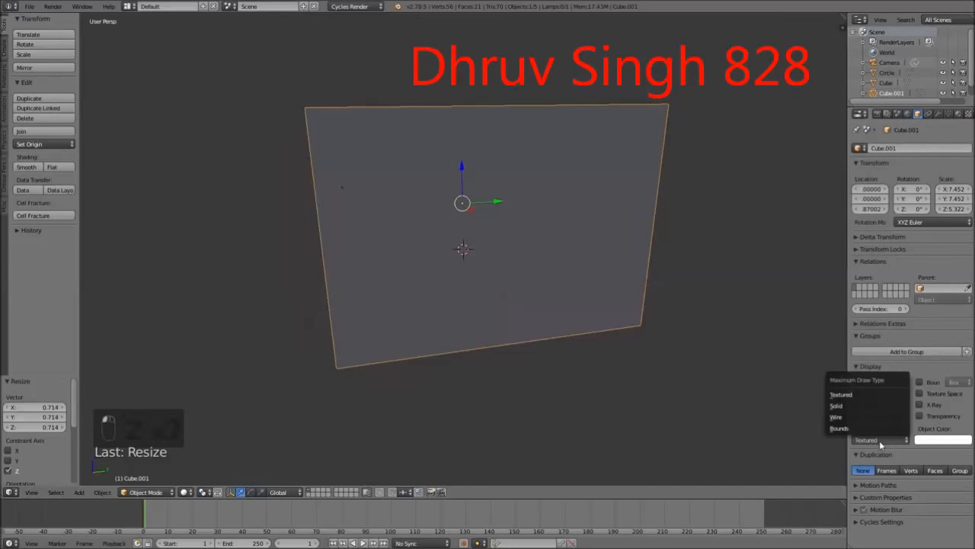
pyautogui.click(865, 418)
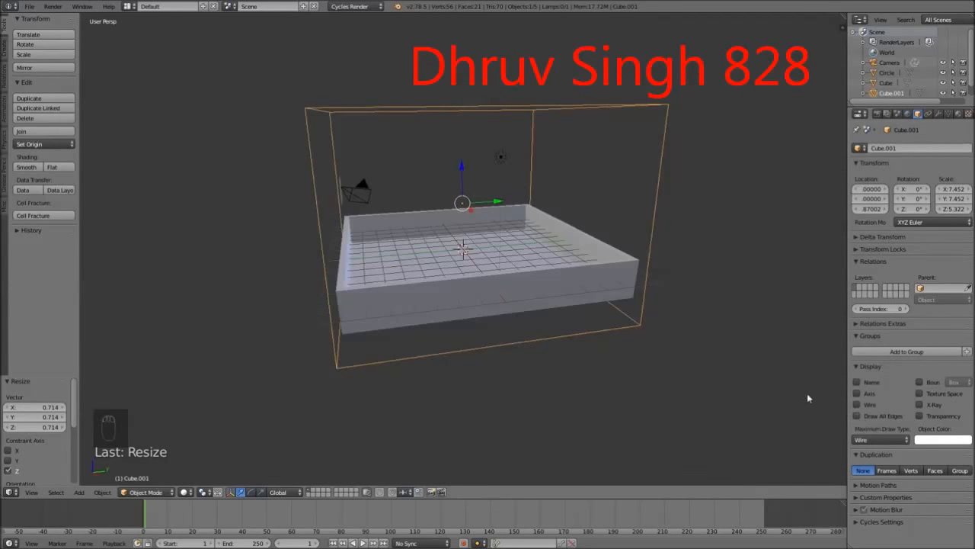
pyautogui.moveTo(652, 273); pyautogui.dragTo(630, 277, button='middle')
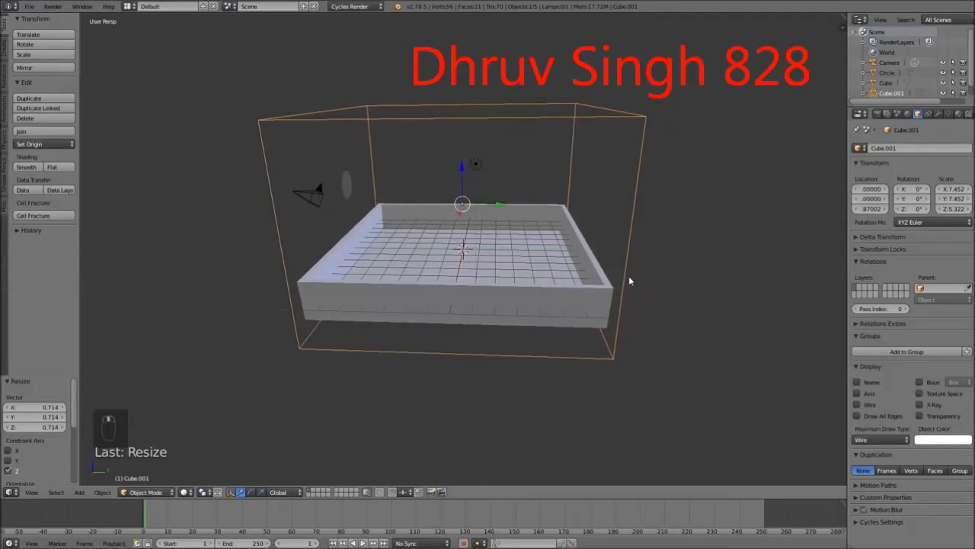
# Step: Enable fluid physics on the circle with type Inflow and volume initialization Shell
pyautogui.rightClick(345, 183)
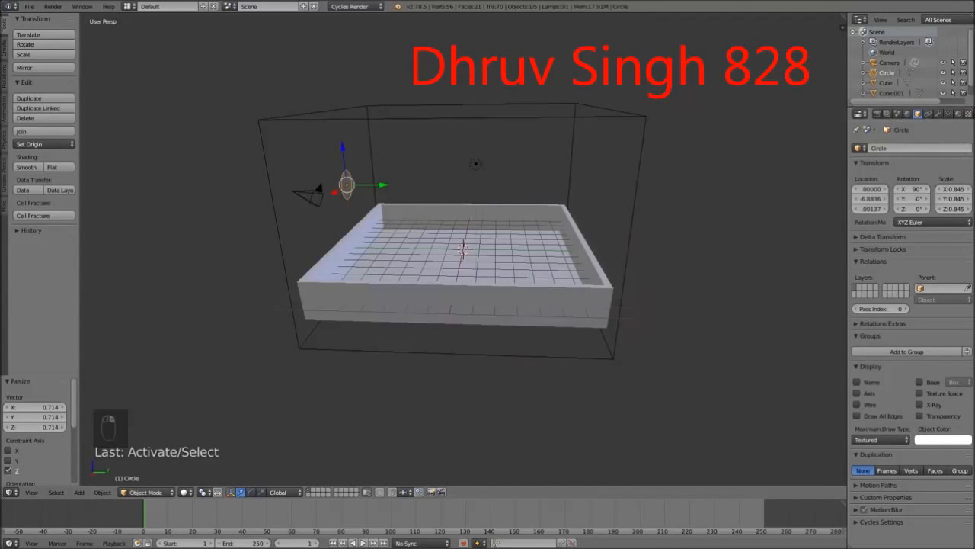
pyautogui.moveTo(848, 129); pyautogui.dragTo(743, 129)
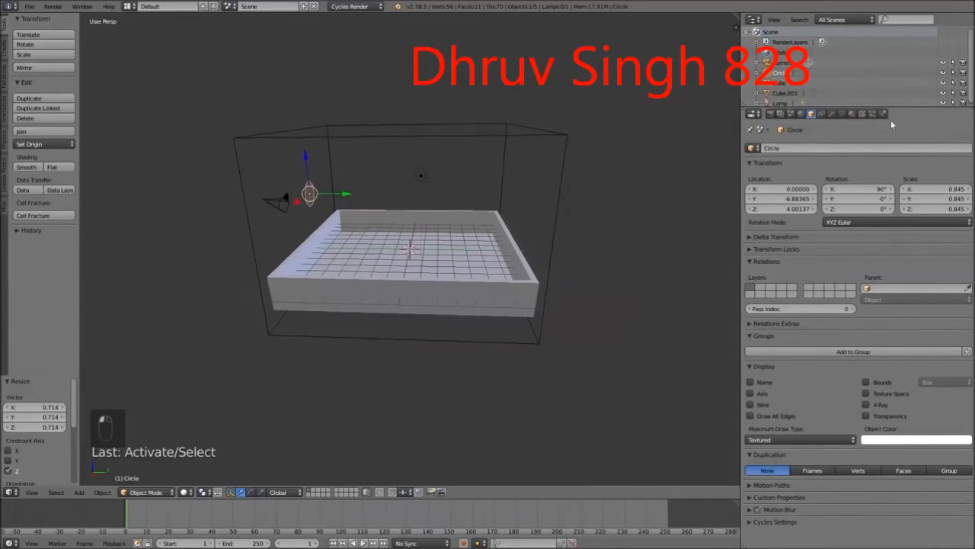
pyautogui.click(883, 113)
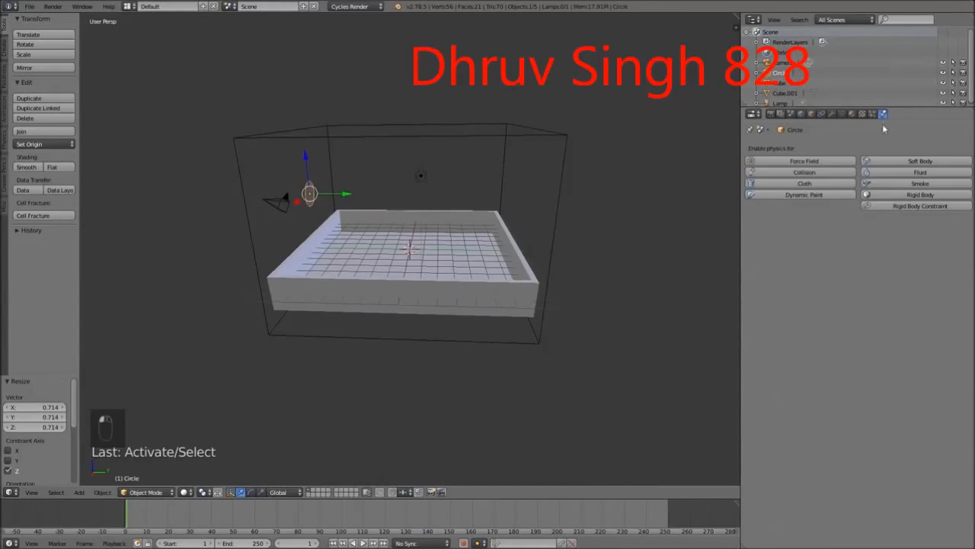
pyautogui.click(897, 174)
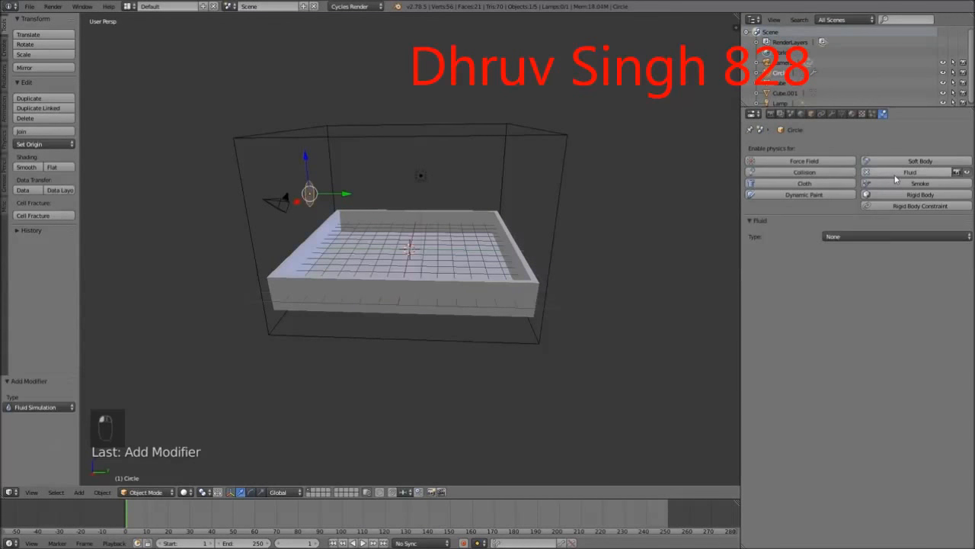
pyautogui.click(879, 235)
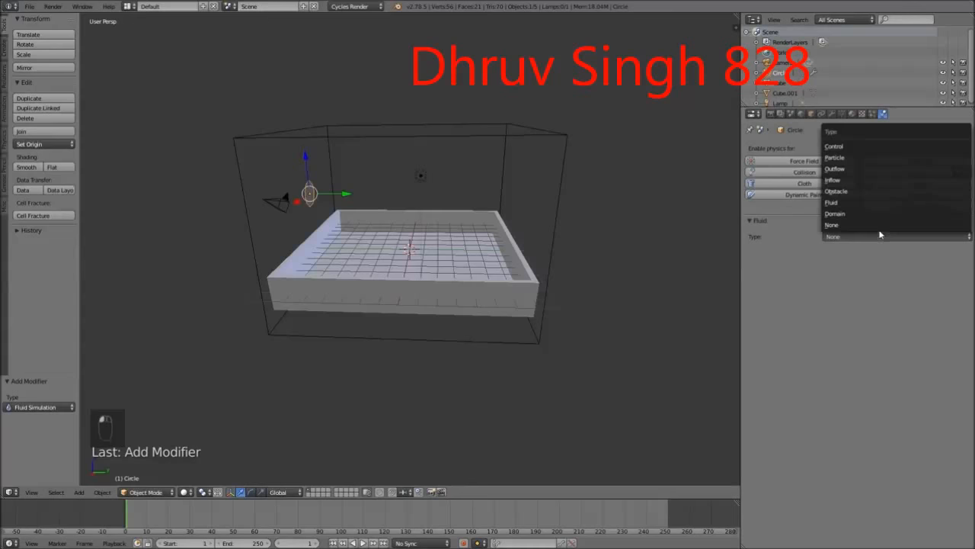
pyautogui.click(883, 181)
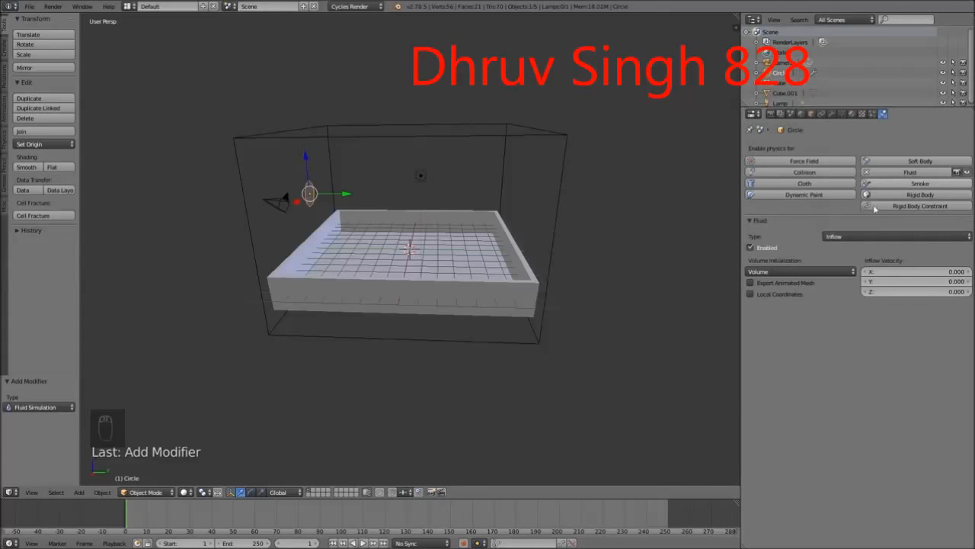
pyautogui.click(817, 272)
pyautogui.click(816, 256)
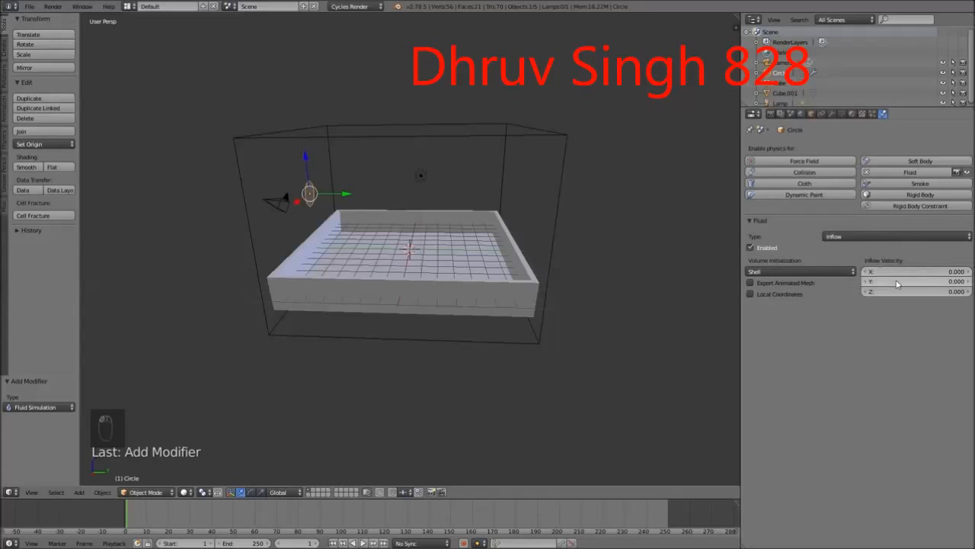
# Step: Set the circle's Y inflow velocity to 1
pyautogui.click(896, 282)
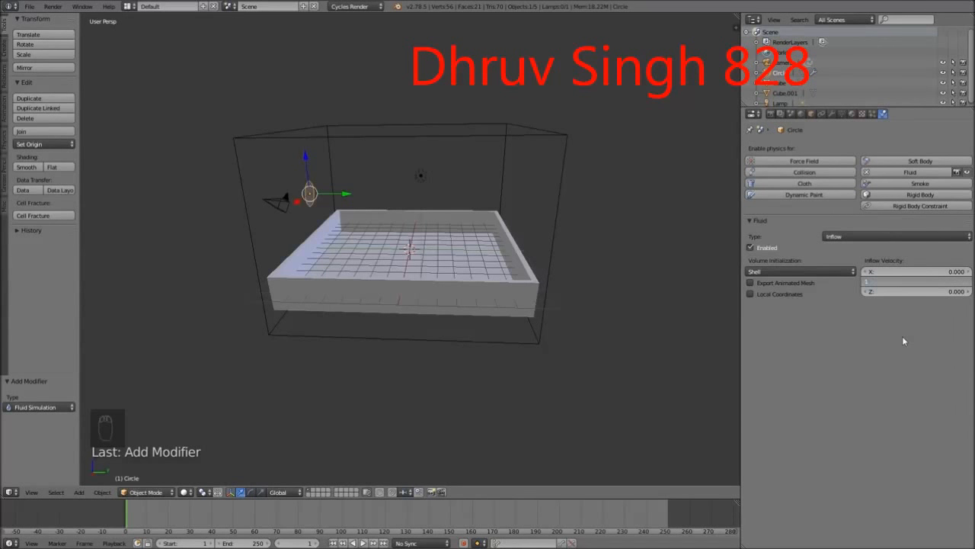
pyautogui.write('1')
pyautogui.press('Return')
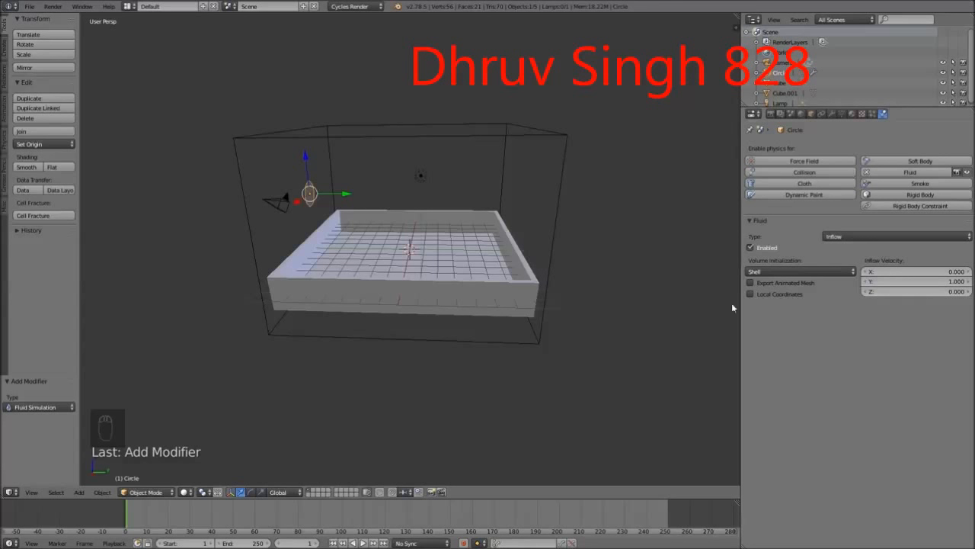
# Step: Enable fluid physics on the tray with type Obstacle and volume initialization Shell
pyautogui.rightClick(472, 215)
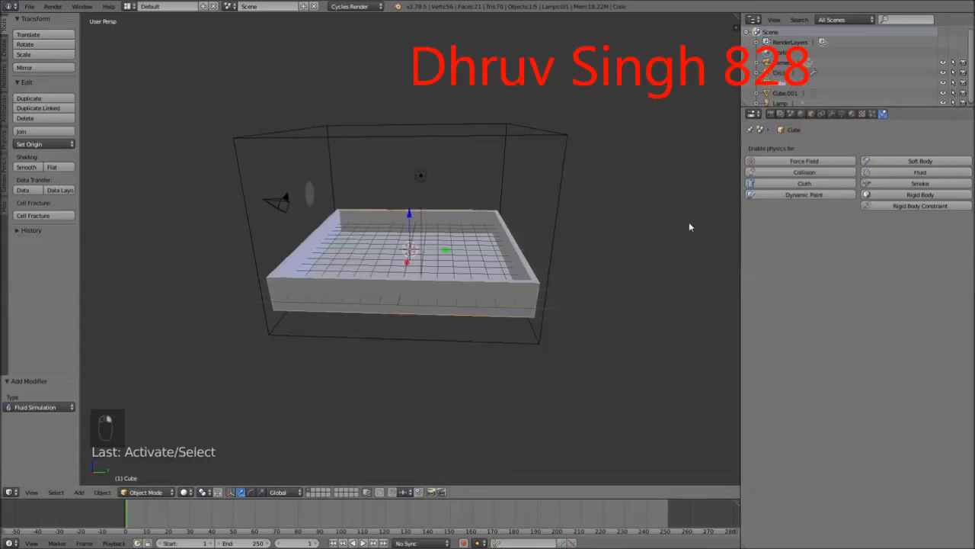
pyautogui.click(919, 173)
pyautogui.click(890, 237)
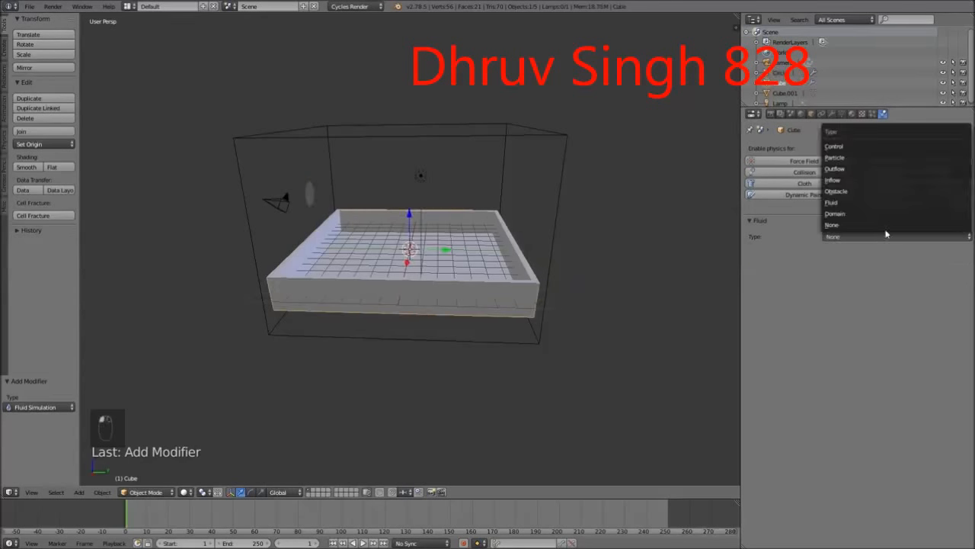
pyautogui.click(874, 192)
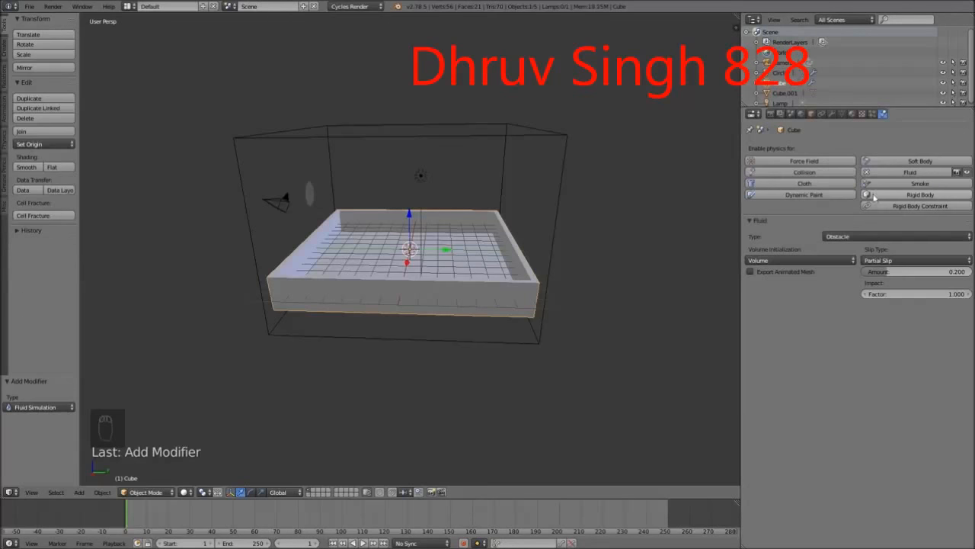
pyautogui.click(830, 260)
pyautogui.click(819, 237)
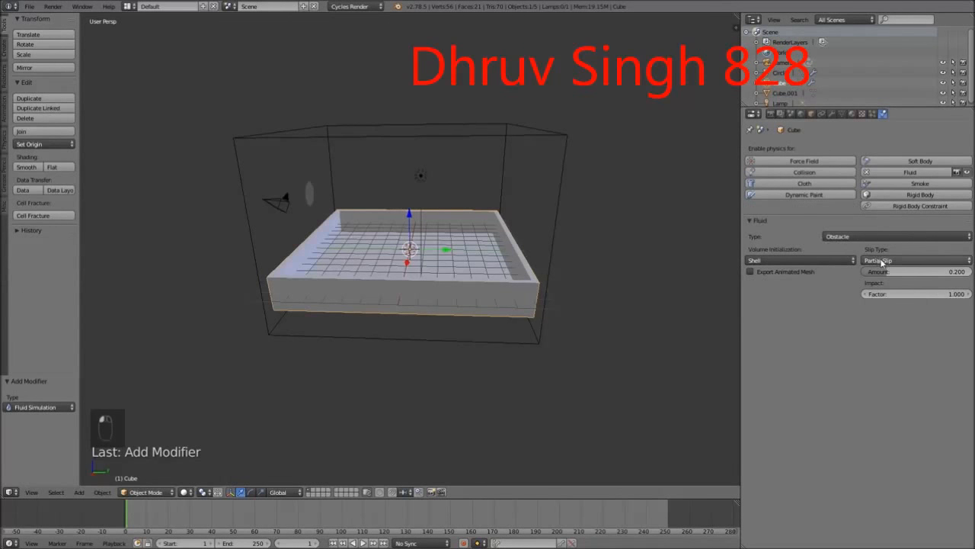
# Step: Enable fluid physics on the enclosing wire cube with type Domain
pyautogui.rightClick(525, 130)
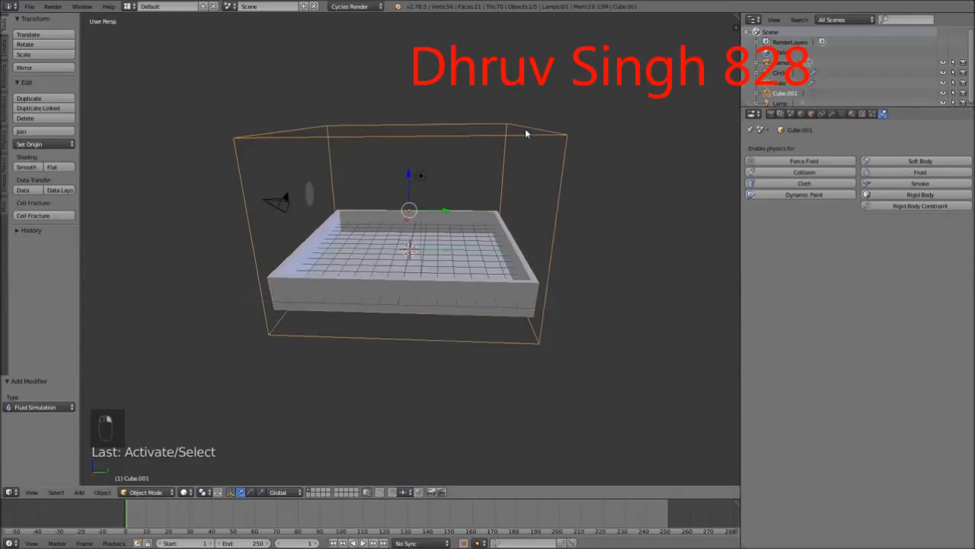
pyautogui.click(921, 172)
pyautogui.click(869, 236)
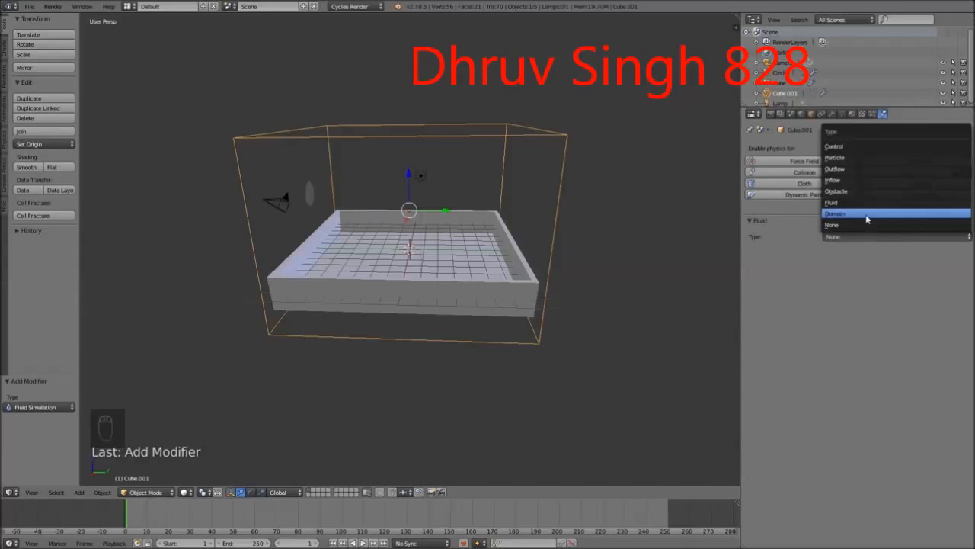
pyautogui.click(861, 214)
# Step: Set the fluid domain's final resolution to 200 and its preview resolution to 100
pyautogui.click(831, 282)
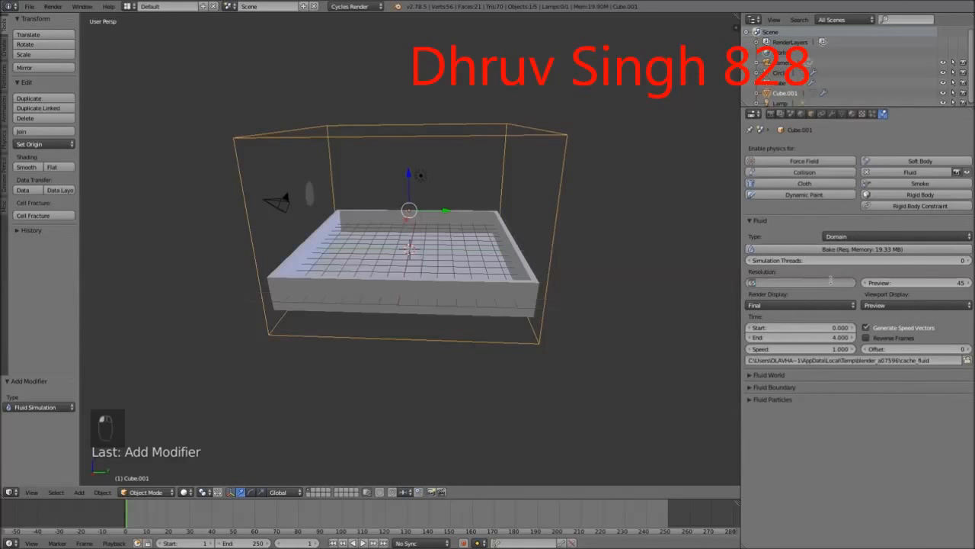
pyautogui.write('200')
pyautogui.press('Return')
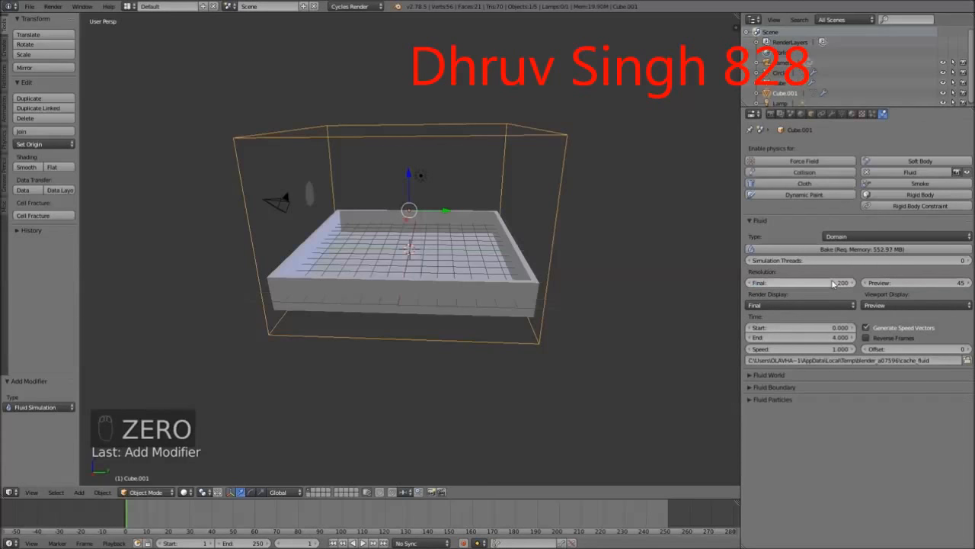
pyautogui.click(878, 281)
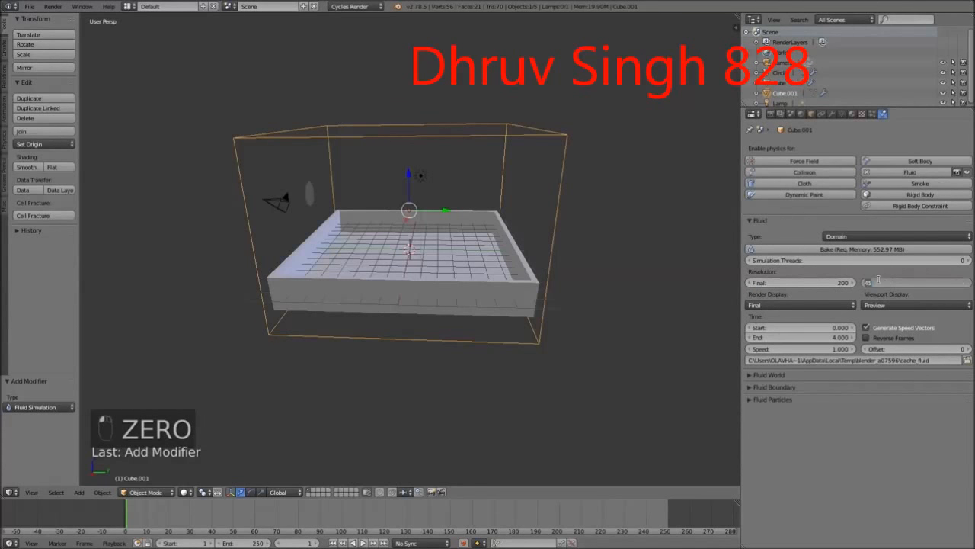
pyautogui.write('100')
pyautogui.press('Return')
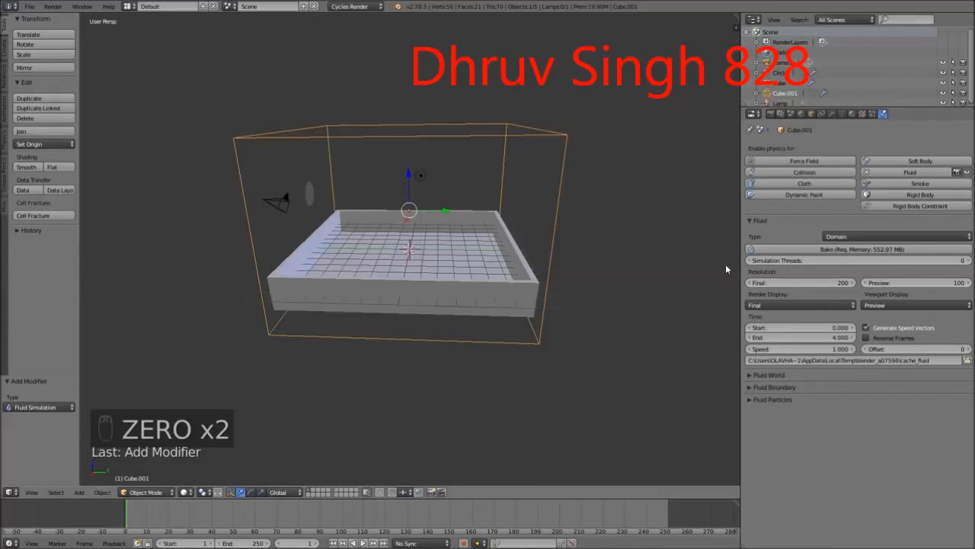
# Step: Bake the fluid simulation and play the animation to inspect the liquid pouring into the tray
pyautogui.click(791, 250)
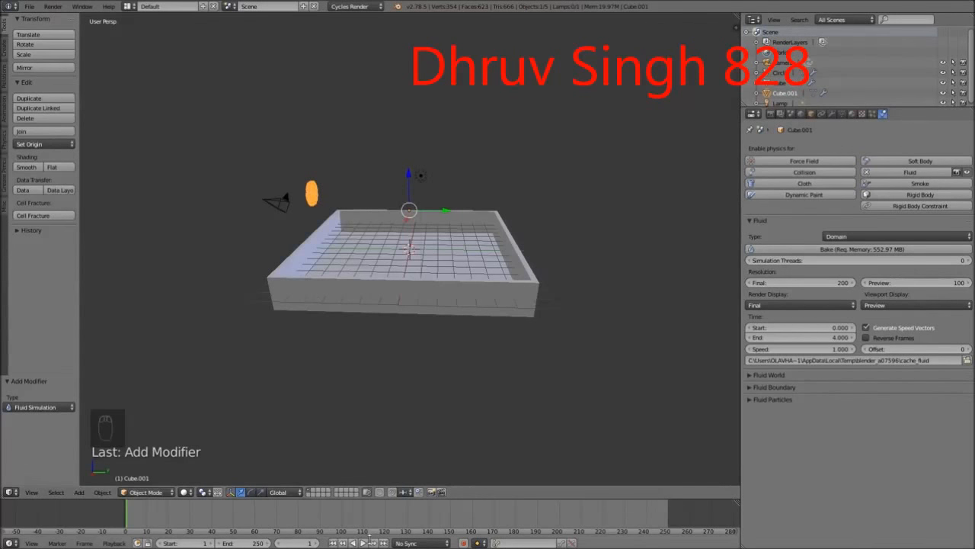
pyautogui.click(366, 543)
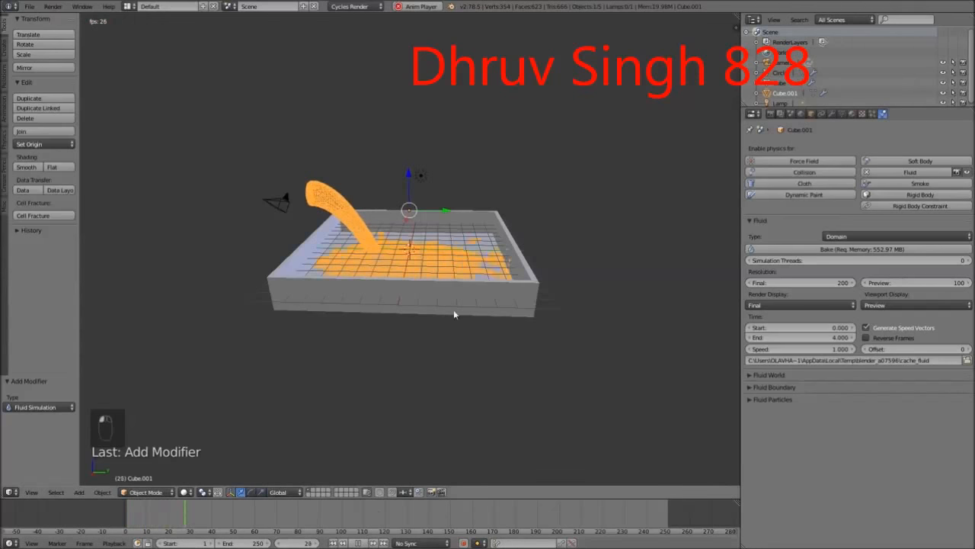
pyautogui.moveTo(546, 297); pyautogui.dragTo(498, 301, button='middle')
pyautogui.scroll(3, 498, 304)
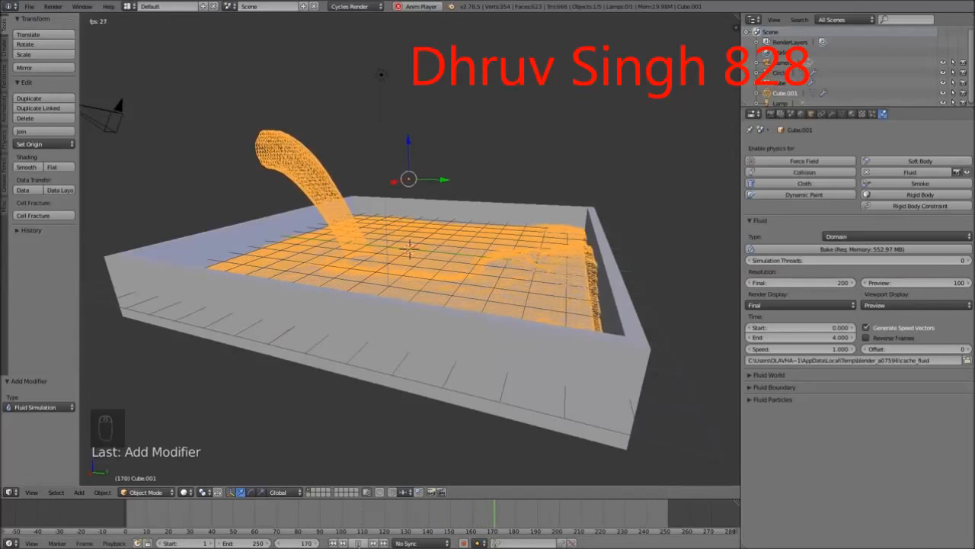
pyautogui.click(362, 543)
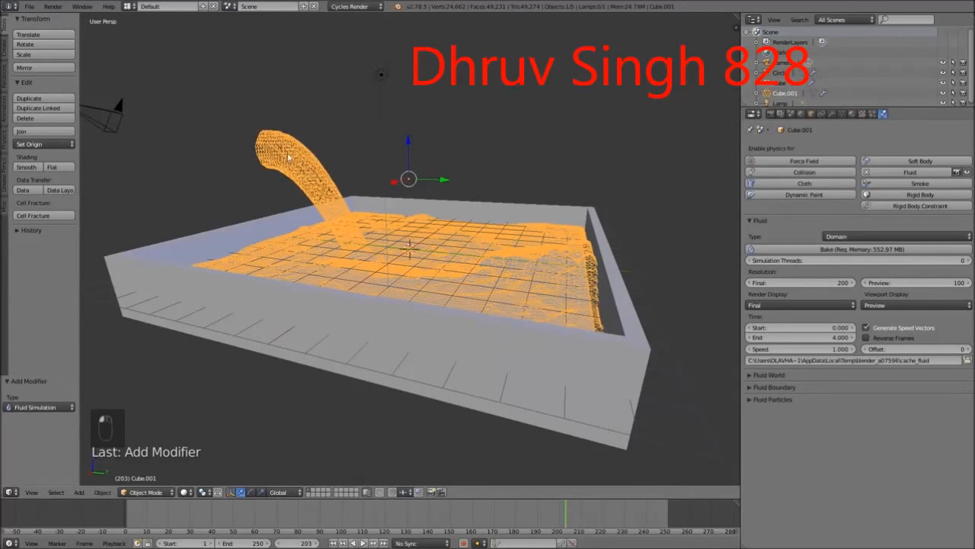
# Step: Add a Subdivision Surface modifier to the fluid domain mesh and shade it smooth
pyautogui.click(834, 114)
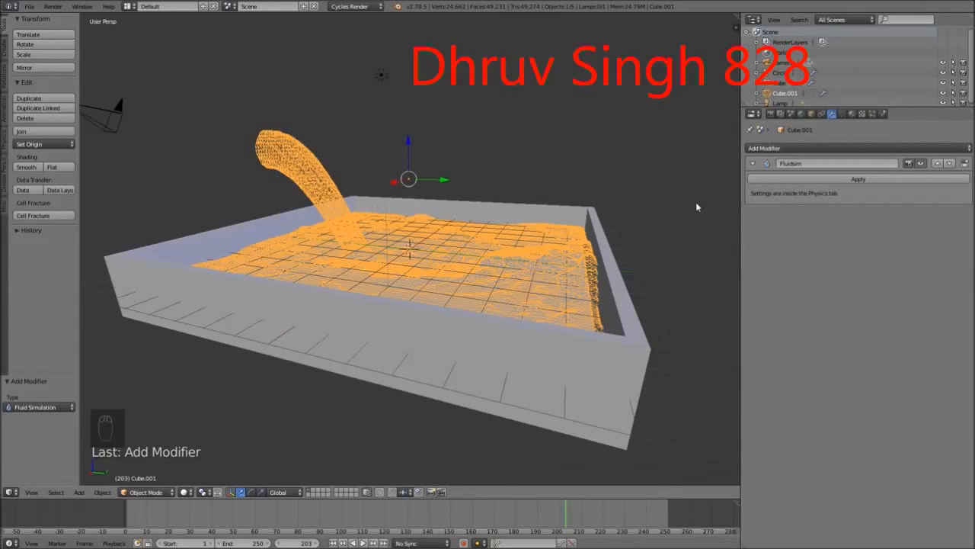
pyautogui.click(775, 149)
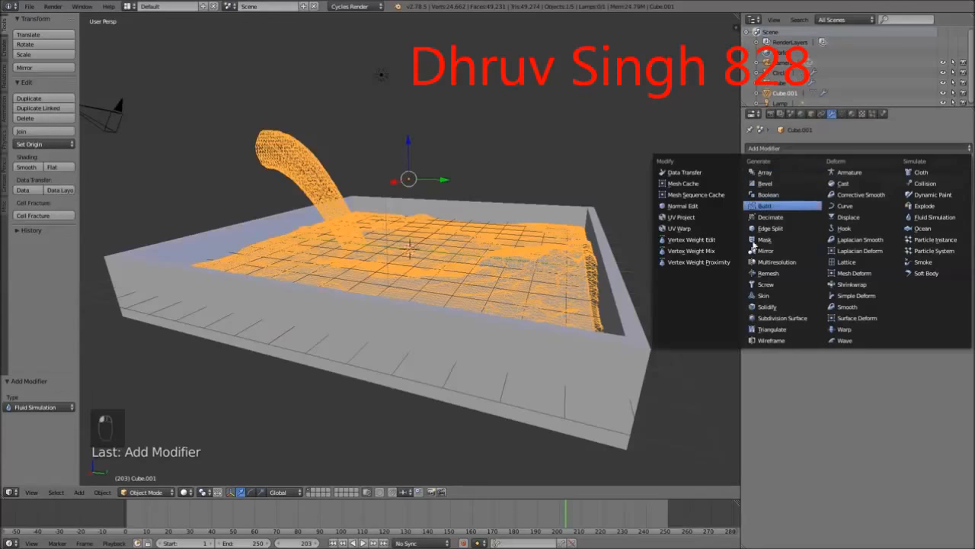
pyautogui.click(778, 318)
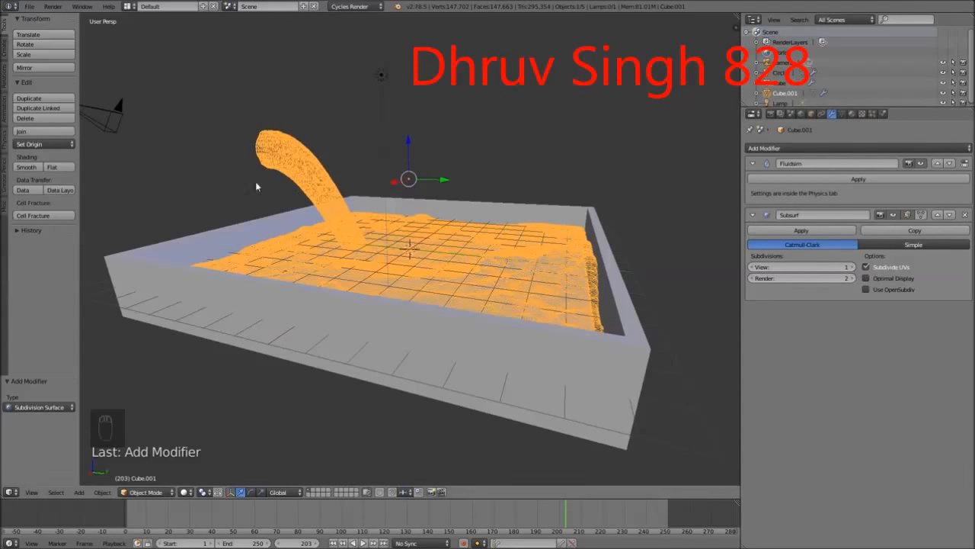
pyautogui.click(33, 166)
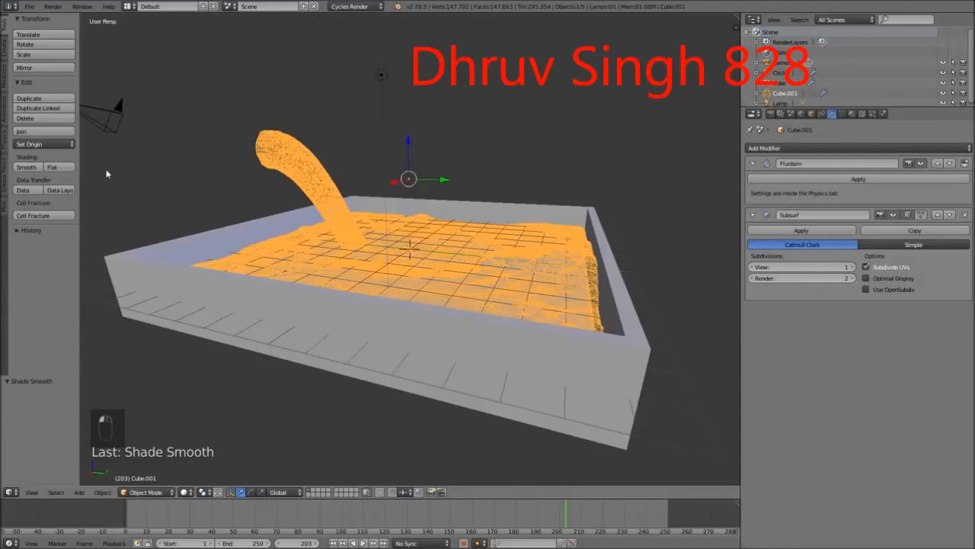
# Step: Snap the 3D cursor to the center of the inflow circle
pyautogui.moveTo(144, 165); pyautogui.dragTo(297, 156, button='middle')
pyautogui.rightClick(219, 181)
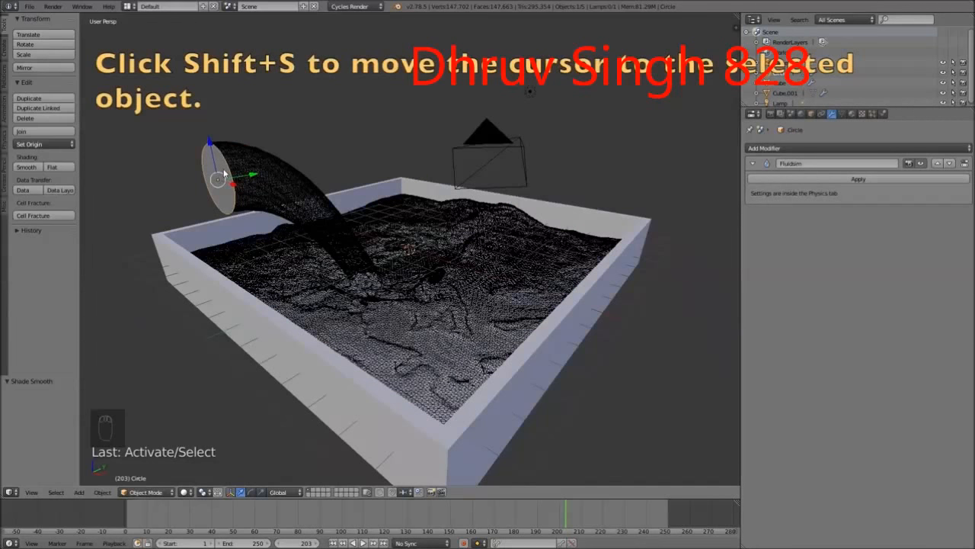
pyautogui.hotkey('shift', 's')
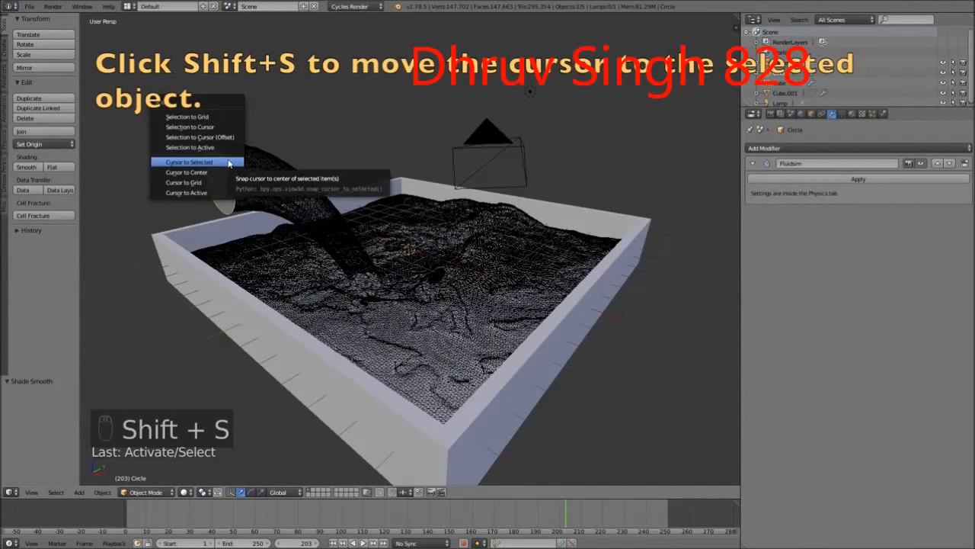
pyautogui.click(228, 162)
# Step: Add a cylinder mesh at the inflow circle and rotate it 90° about the X axis
pyautogui.moveTo(299, 175); pyautogui.dragTo(307, 189, button='middle')
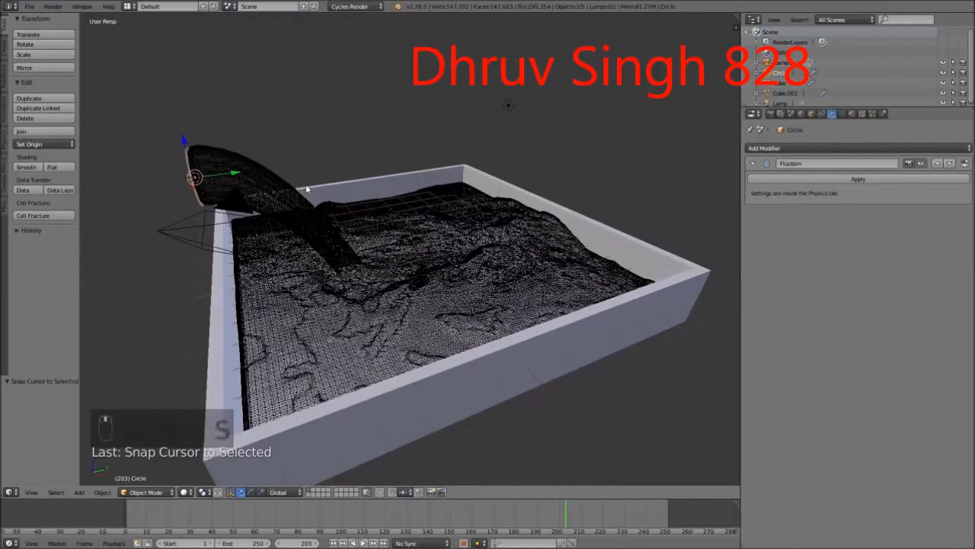
pyautogui.hotkey('shift', 'a')
pyautogui.moveTo(307, 187)
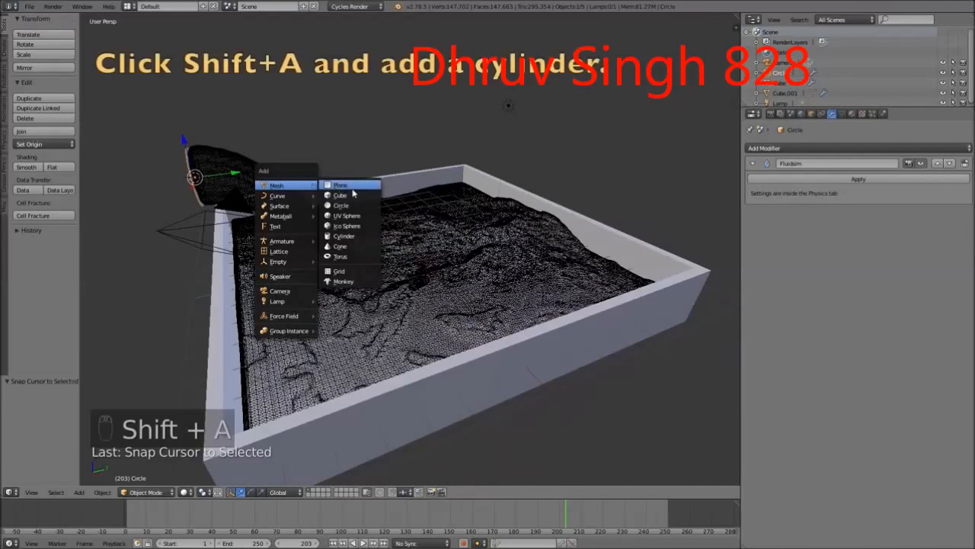
pyautogui.click(353, 235)
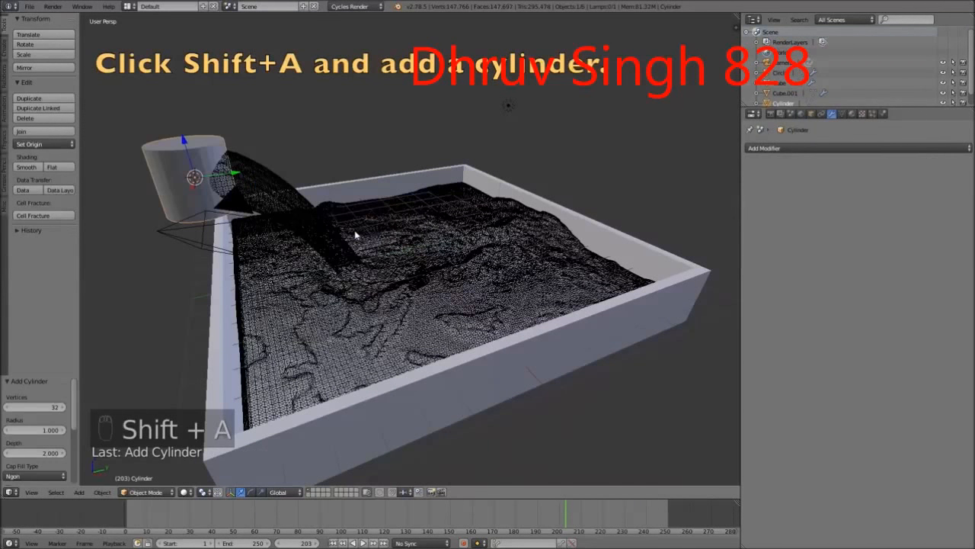
pyautogui.press('r')
pyautogui.press('x')
pyautogui.press('9')
pyautogui.press('0')
pyautogui.press('Return')
# Step: Move the cylinder down about 0.1 along the Z axis so it surrounds the start of the stream
pyautogui.moveTo(421, 184); pyautogui.dragTo(349, 173, button='middle')
pyautogui.keyDown('shift'); pyautogui.moveTo(381, 139); pyautogui.dragTo(412, 262, button='middle'); pyautogui.keyUp('shift')
pyautogui.scroll(3, 515, 282)
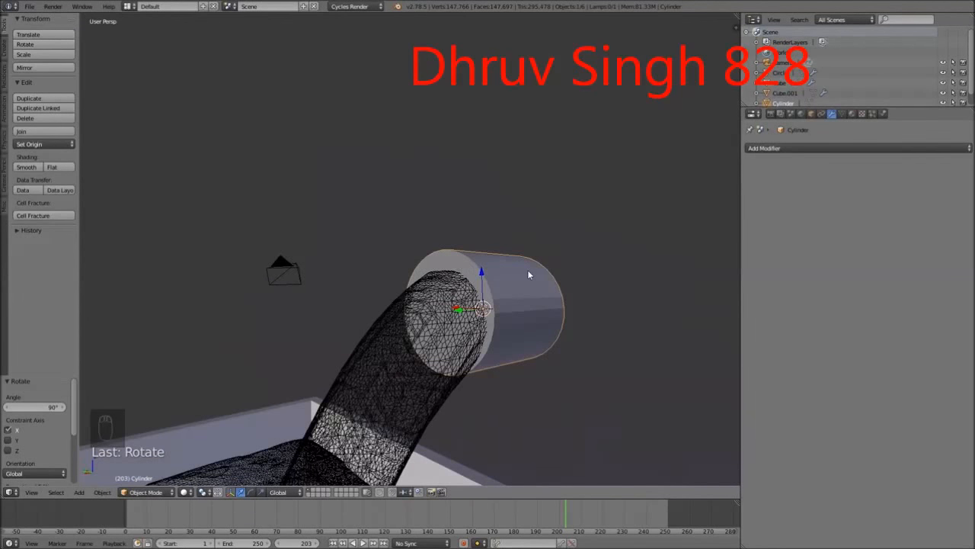
pyautogui.press('g')
pyautogui.press('z')
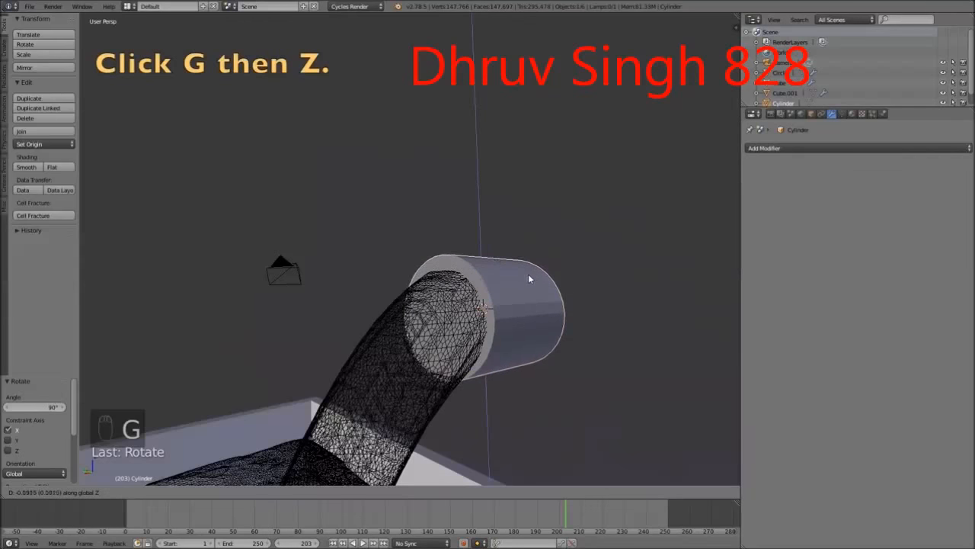
pyautogui.click(526, 279)
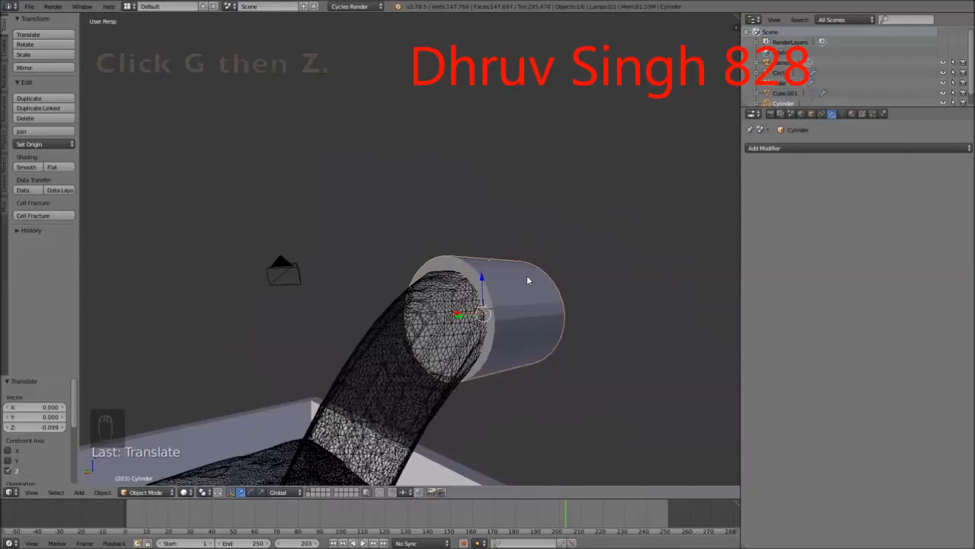
# Step: Delete both end cap faces of the cylinder to make an open pipe
pyautogui.press('Tab')
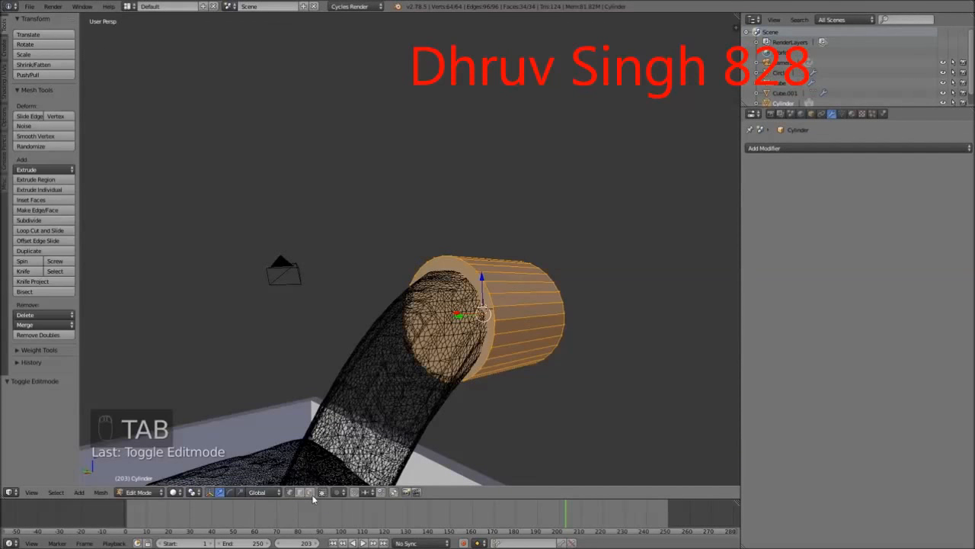
pyautogui.rightClick(492, 301)
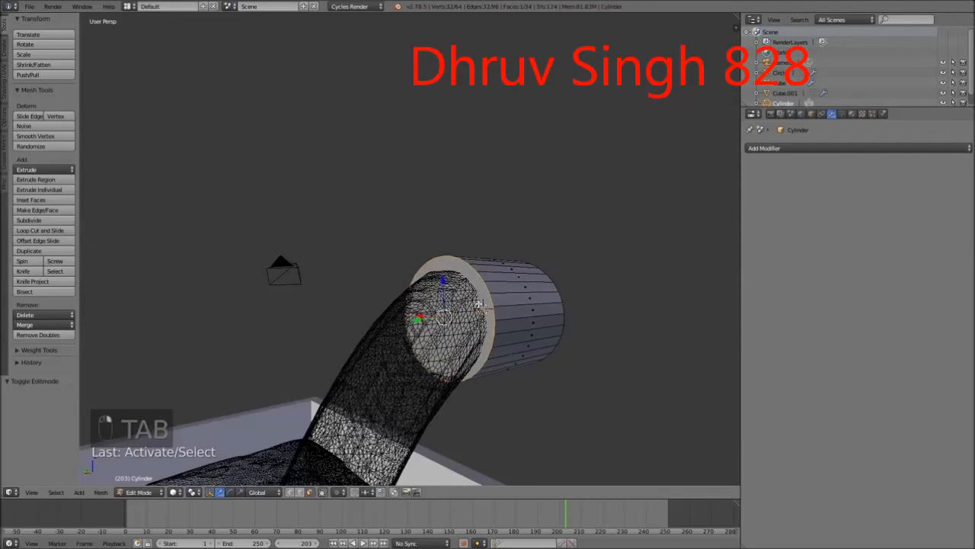
pyautogui.press('x')
pyautogui.click(478, 304)
pyautogui.moveTo(480, 303); pyautogui.dragTo(454, 276, button='middle')
pyautogui.rightClick(352, 320)
pyautogui.press('x')
pyautogui.click(351, 320)
pyautogui.moveTo(351, 320); pyautogui.dragTo(402, 319, button='middle')
pyautogui.press('Tab')
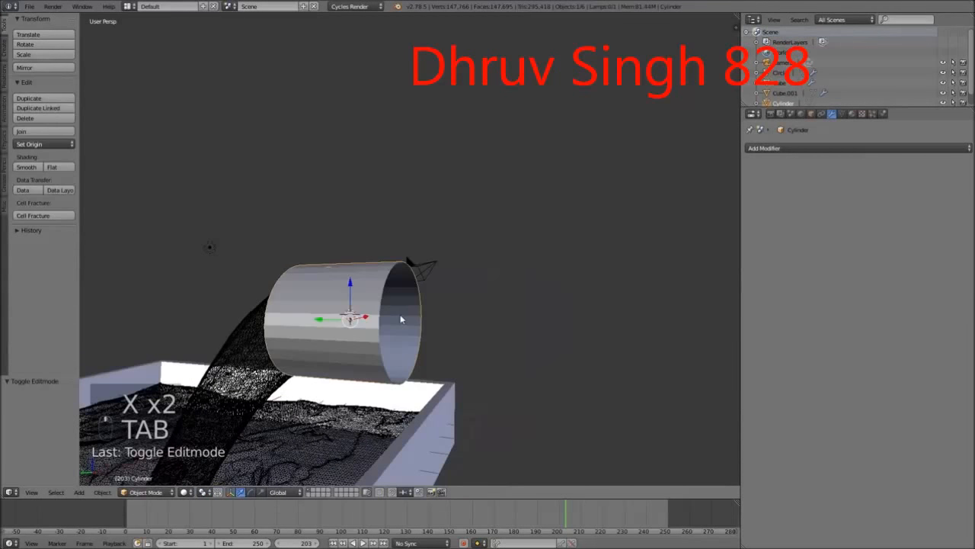
# Step: Thicken the pipe wall with a Solidify modifier of thickness -0.072 and apply the modifier
pyautogui.click(765, 149)
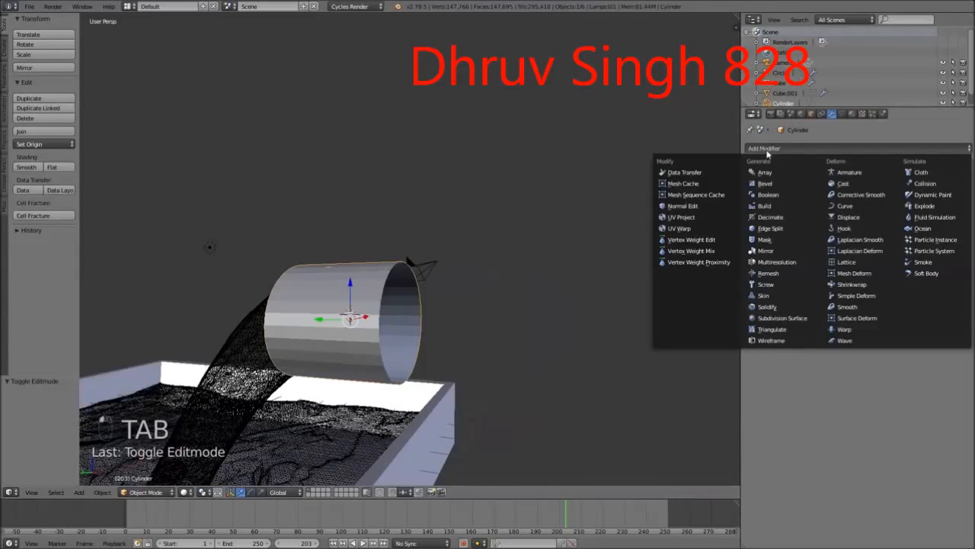
pyautogui.click(792, 305)
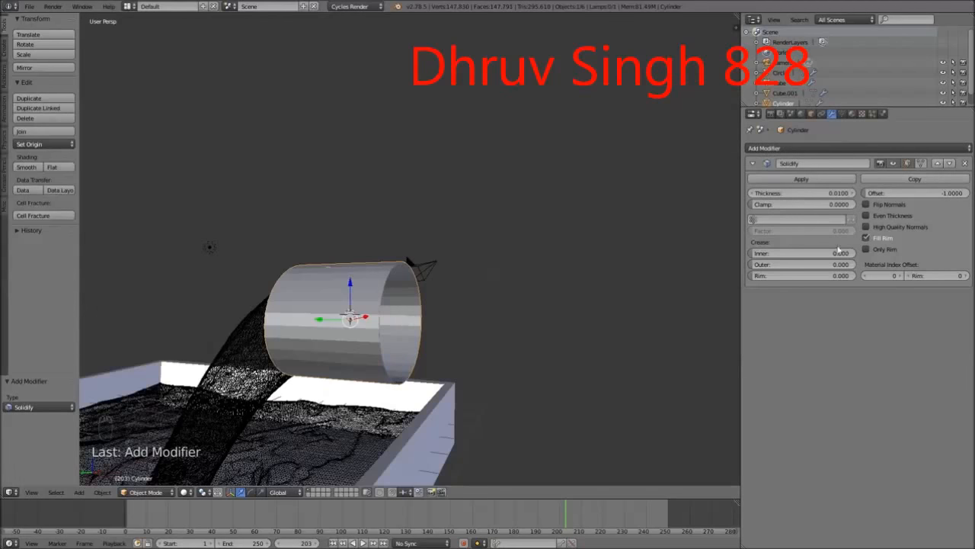
pyautogui.moveTo(798, 194); pyautogui.dragTo(838, 194)
pyautogui.moveTo(603, 231); pyautogui.dragTo(621, 293, button='middle')
pyautogui.moveTo(800, 193); pyautogui.dragTo(747, 194)
pyautogui.moveTo(561, 304); pyautogui.dragTo(476, 291, button='middle')
pyautogui.press('Tab')
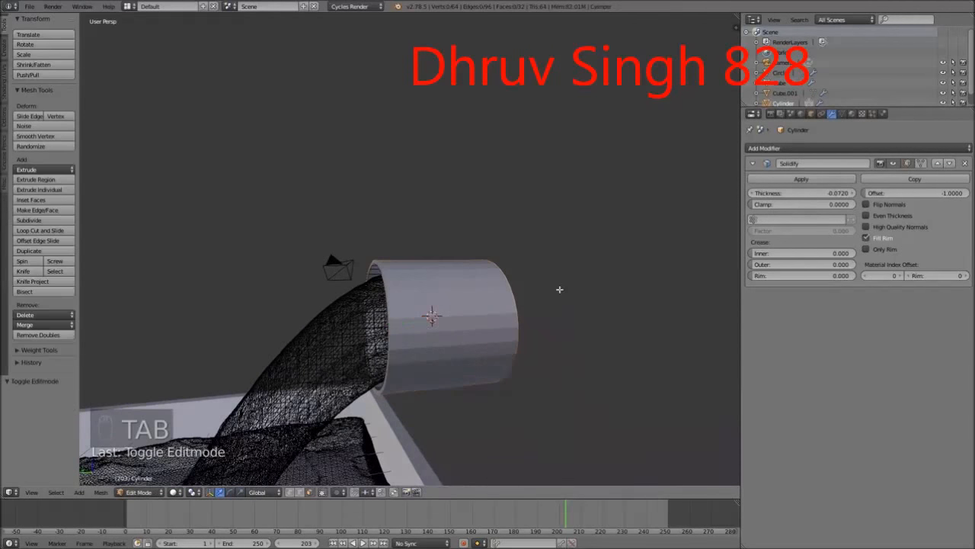
pyautogui.press('Tab')
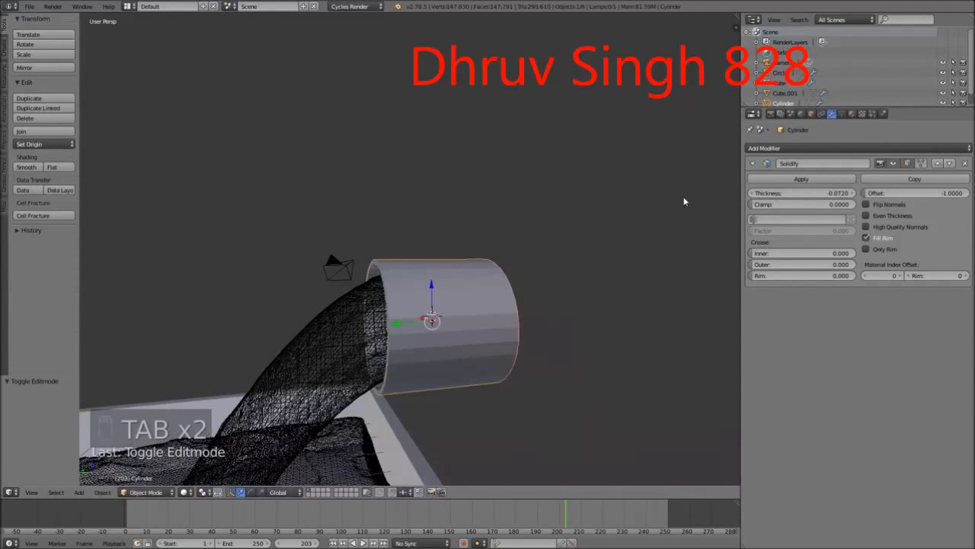
pyautogui.click(782, 184)
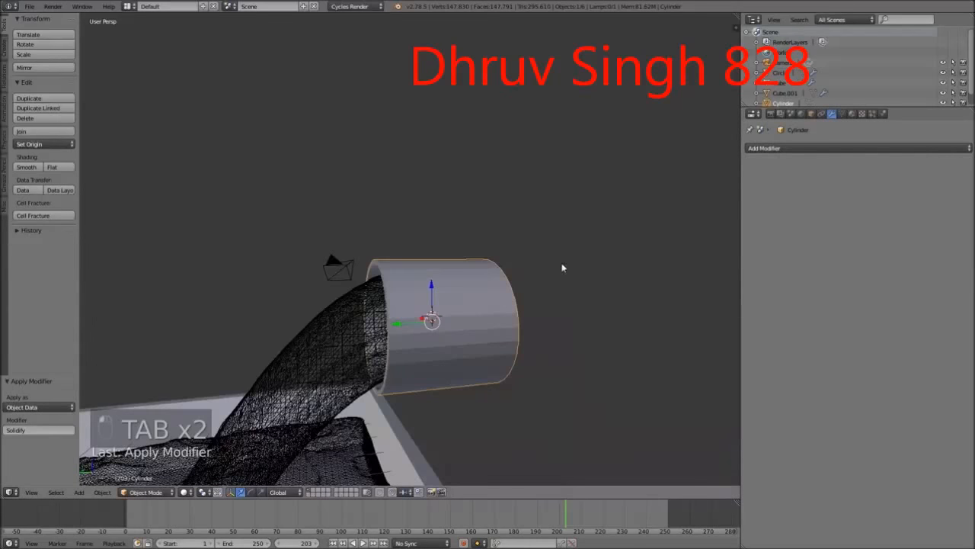
# Step: Set the mean crease of the pipe's inner and outer rim edge loops at both ends to 1 and add a Subdivision Surface modifier
pyautogui.moveTo(562, 267); pyautogui.dragTo(479, 276, button='middle')
pyautogui.press('Tab')
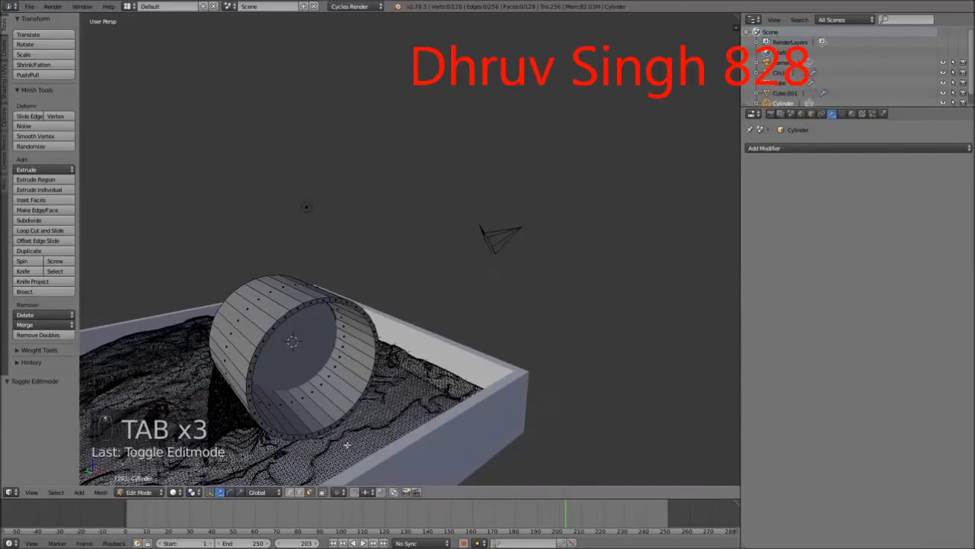
pyautogui.click(300, 492)
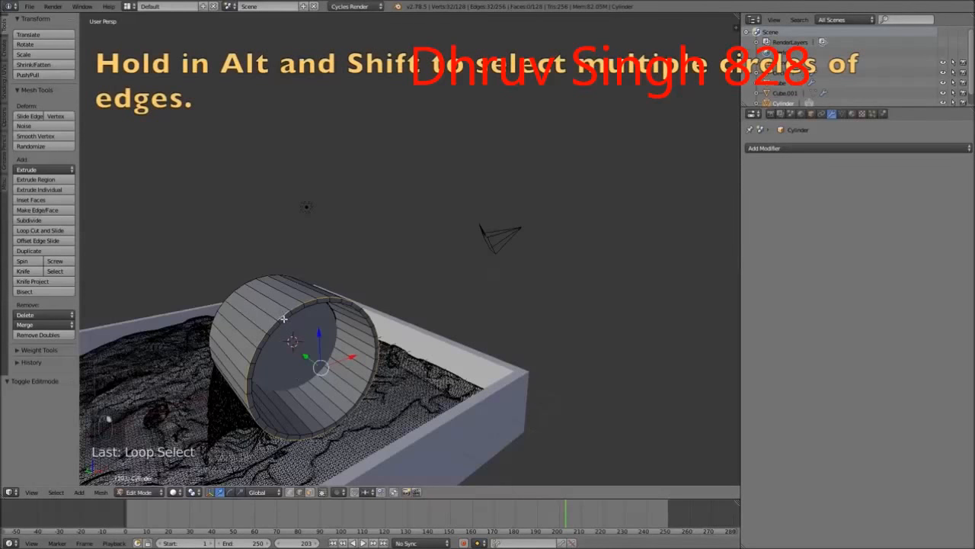
pyautogui.moveTo(284, 320); pyautogui.dragTo(474, 309, button='middle')
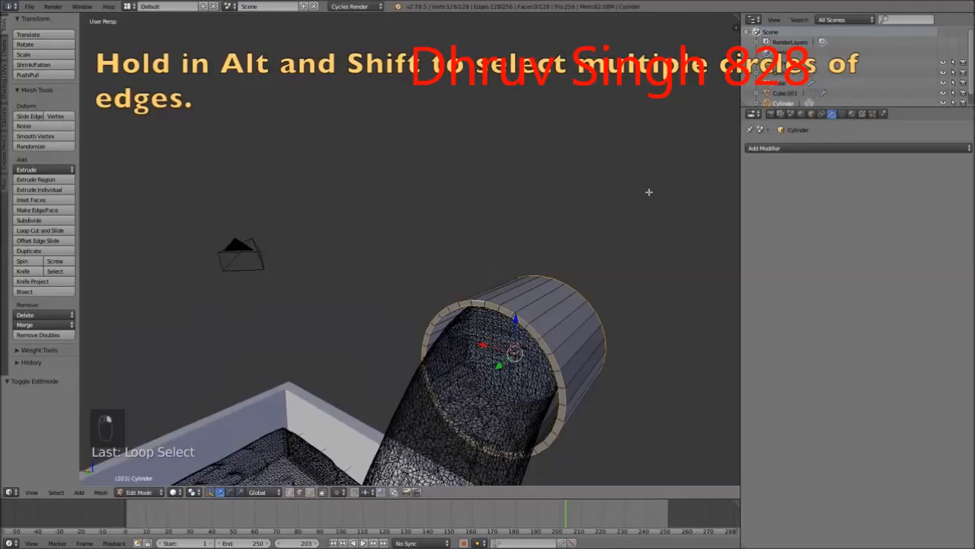
pyautogui.press('n')
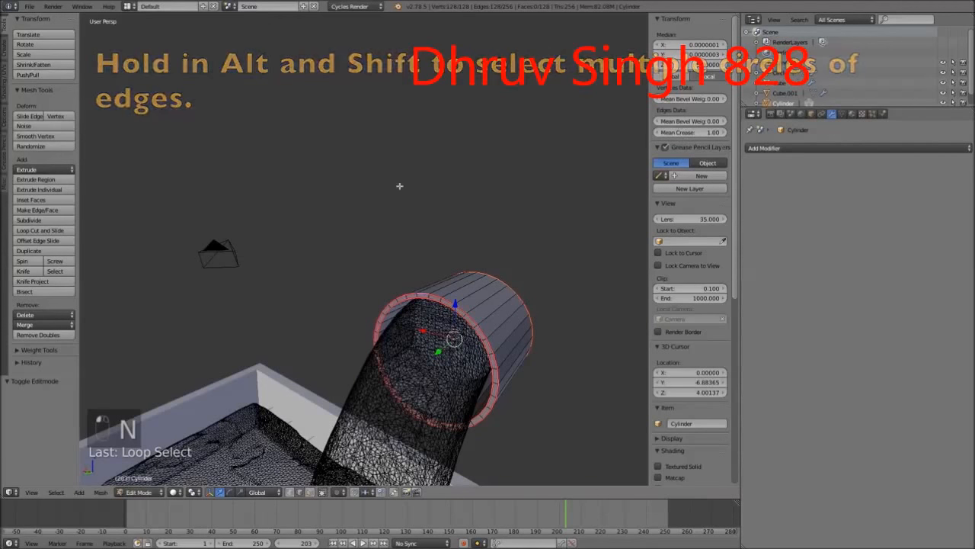
pyautogui.click(776, 148)
pyautogui.click(780, 317)
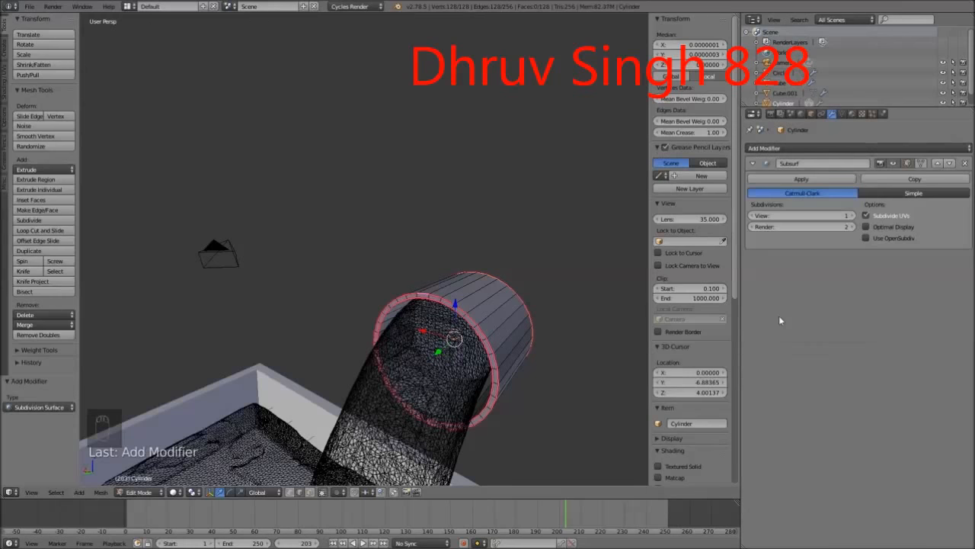